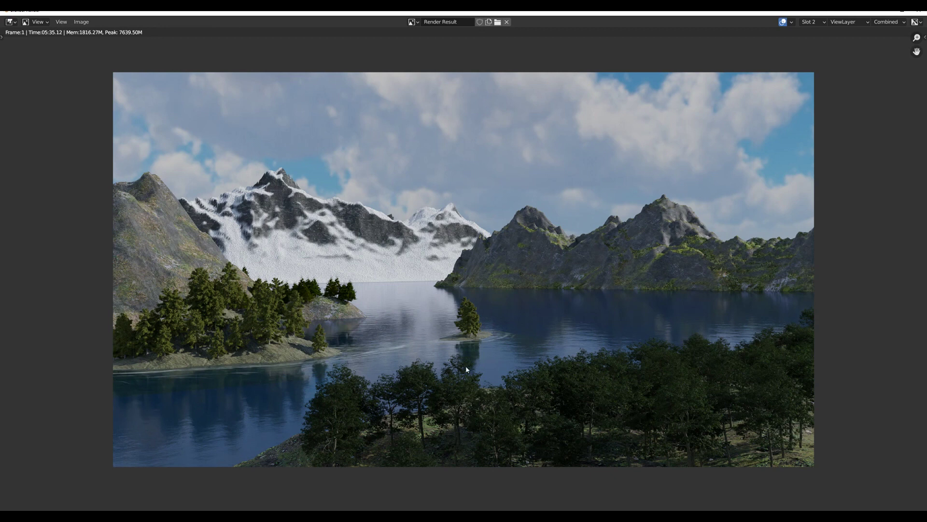
- Close the finished mountain lake render window to return to the untextured terrain scene
click(920, 10)
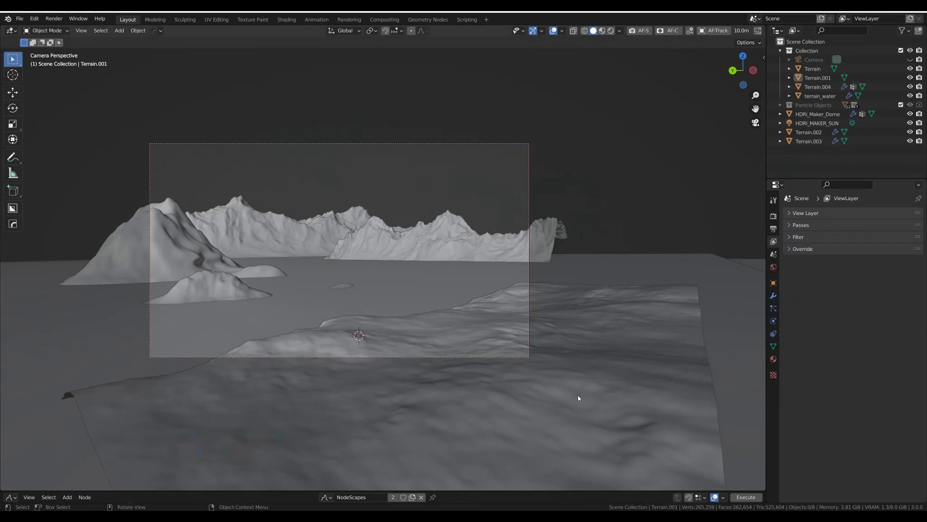
click(468, 321)
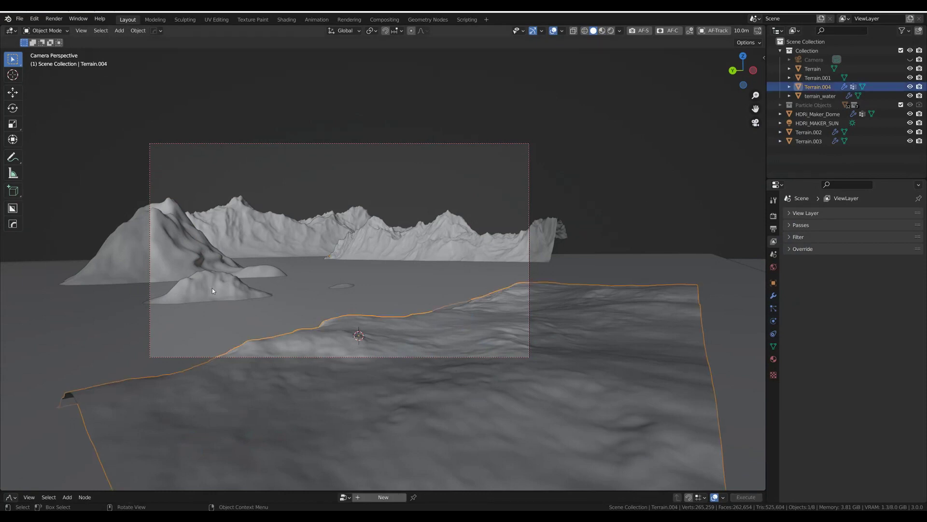
click(219, 272)
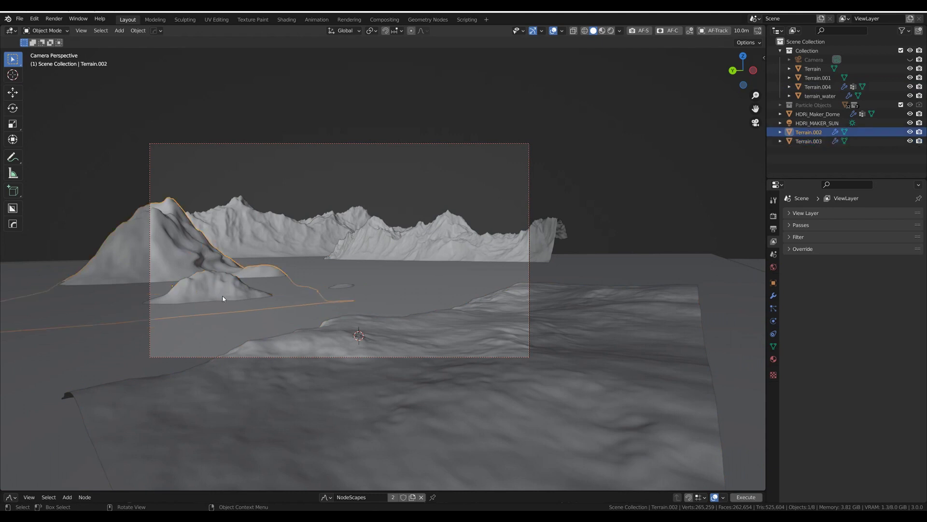
click(349, 286)
click(414, 245)
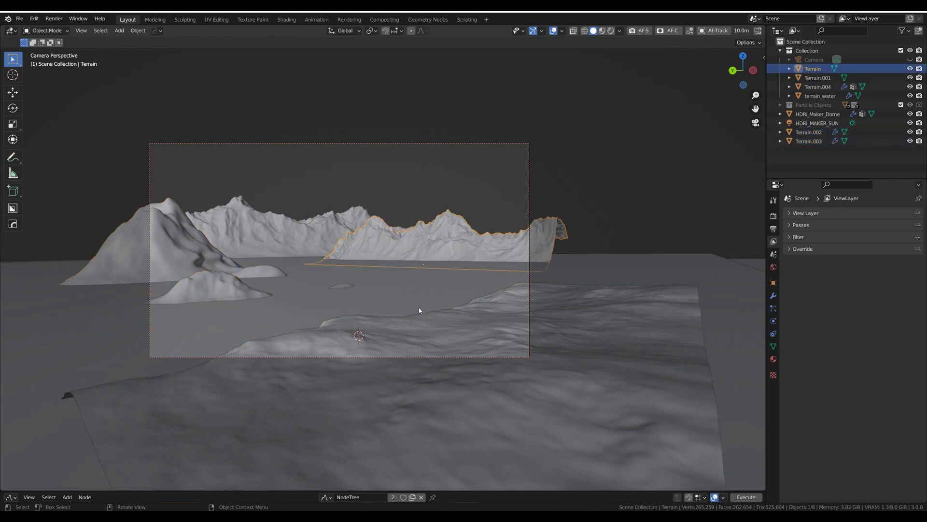
click(313, 237)
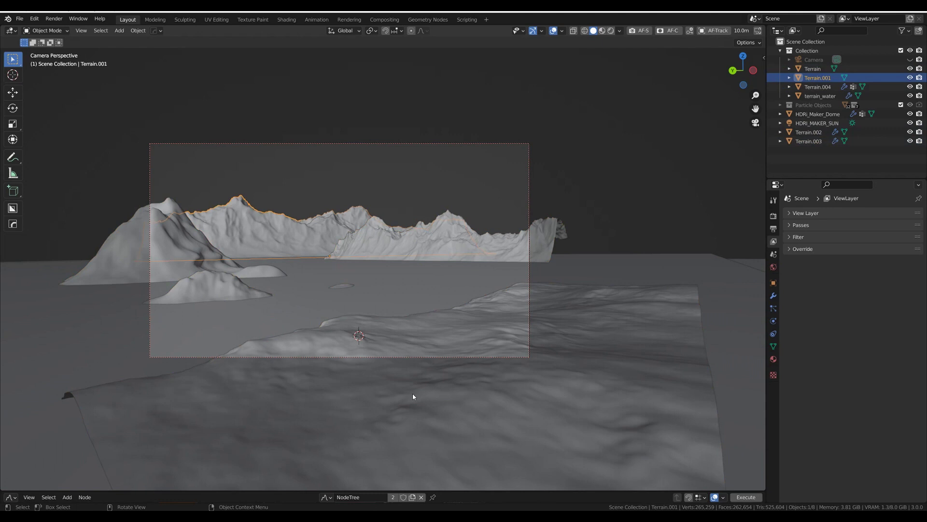
click(441, 178)
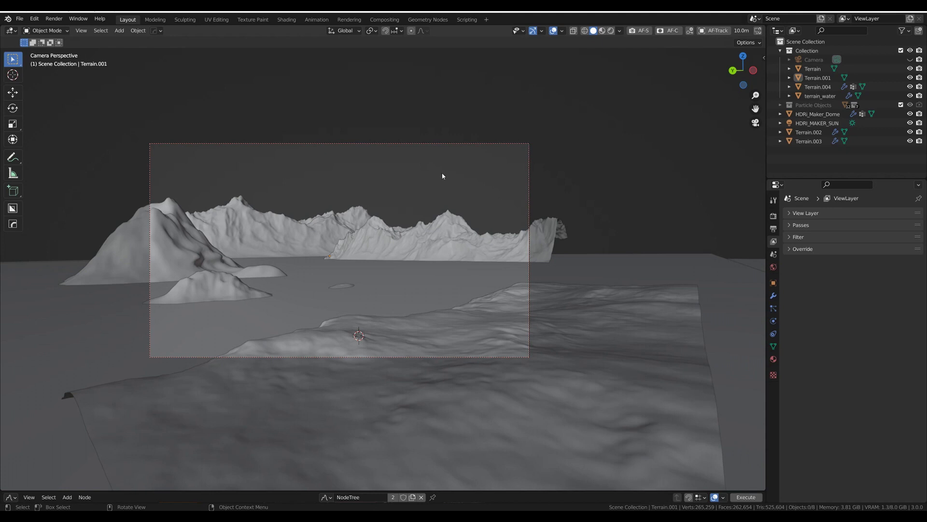
click(809, 73)
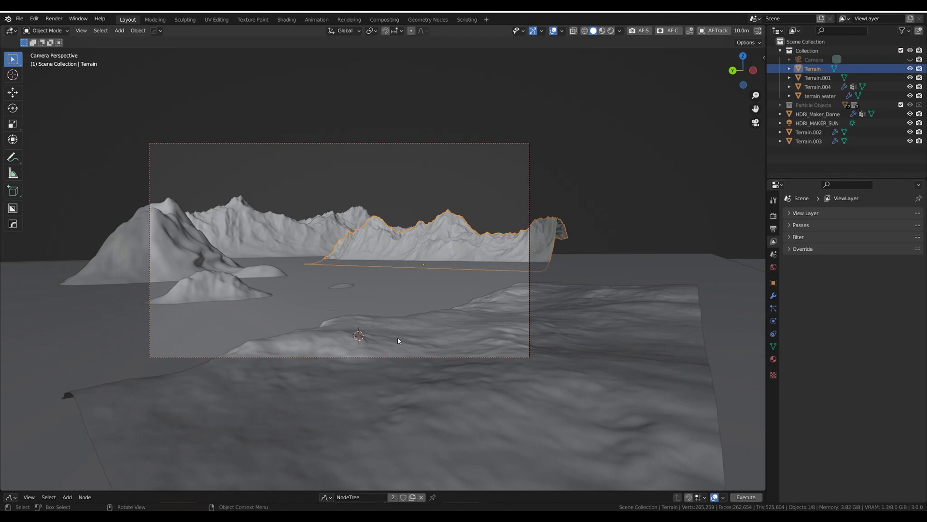
click(499, 317)
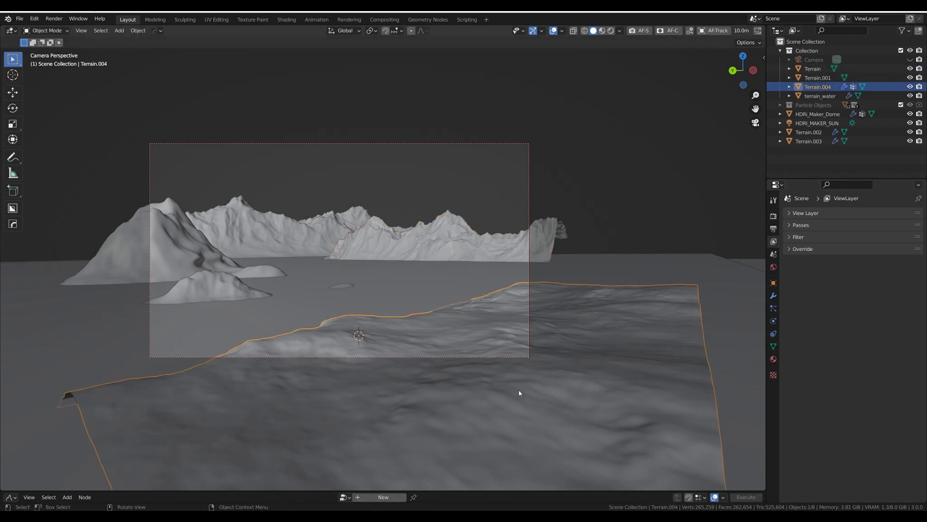
- Move Terrain.004 into a new collection named Fground
key(m)
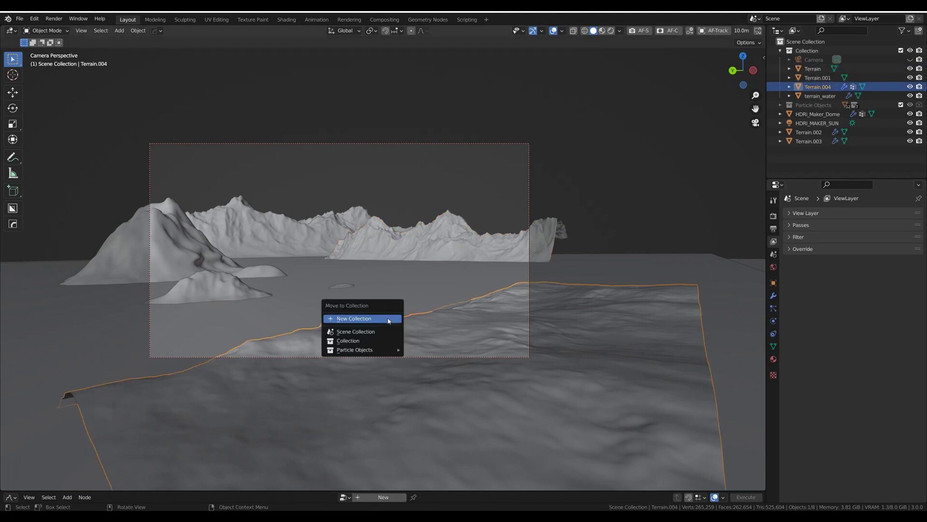
click(390, 319)
key(shift)
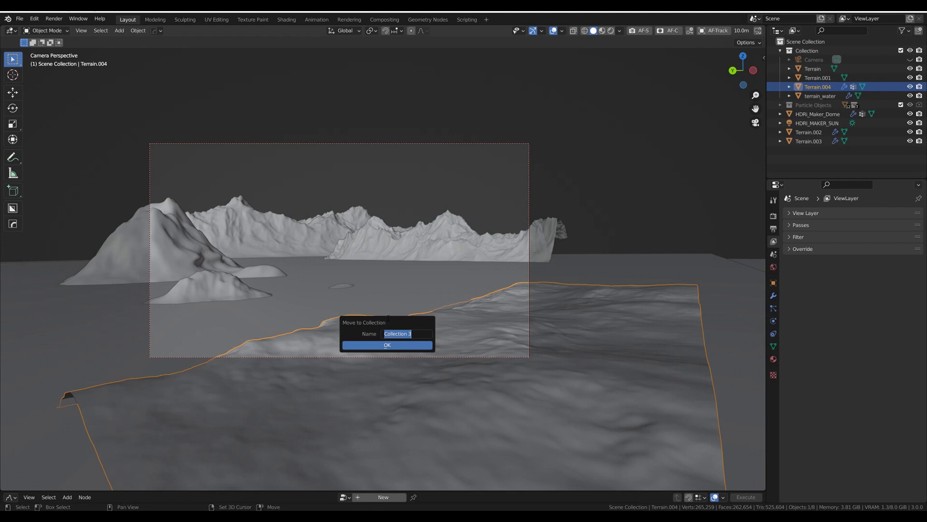
text(Fground)
click(410, 345)
- Move Terrain.003 into new collection MidGround1 and Terrain.002 into new collection MidGround2
click(315, 307)
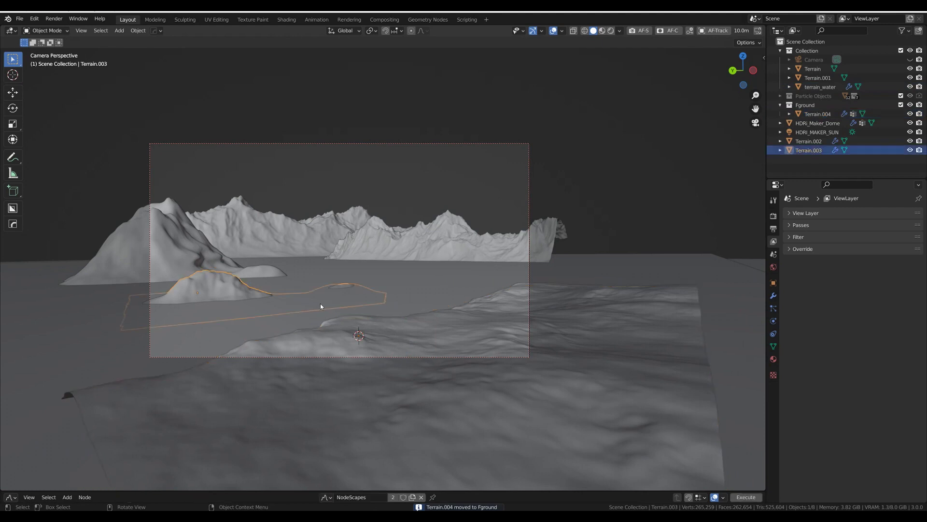
key(m)
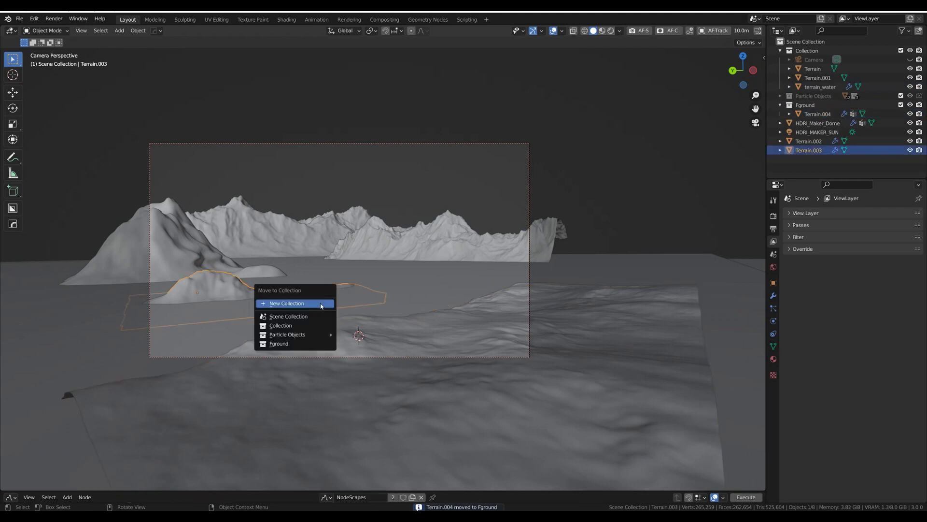
click(321, 304)
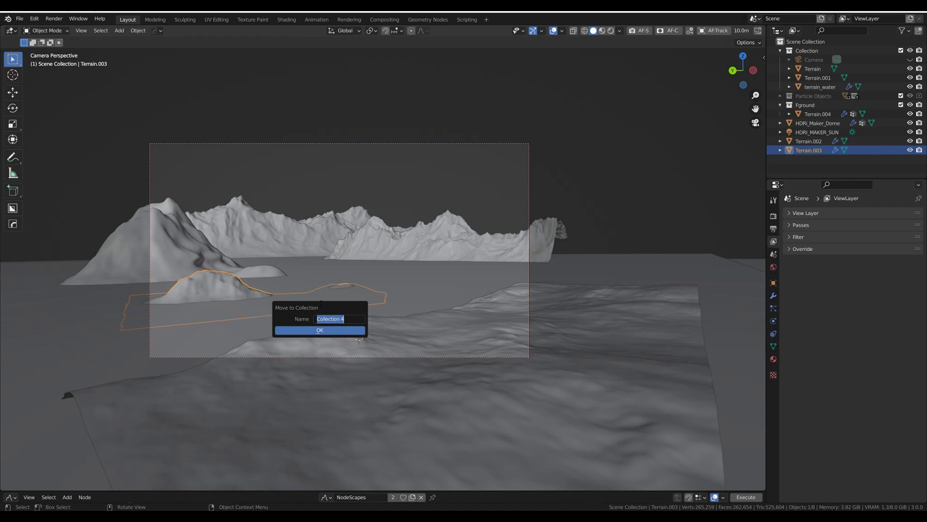
text(MidGround1)
click(320, 331)
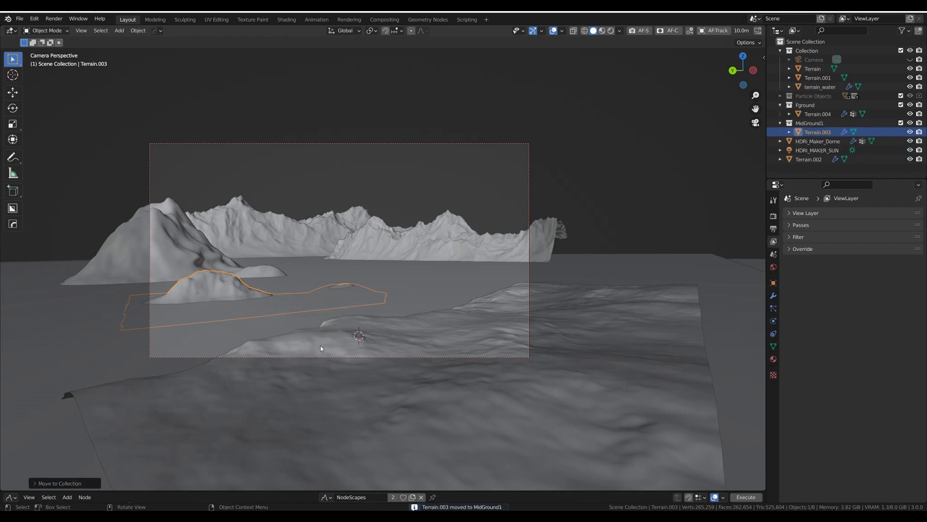
click(177, 247)
key(m)
click(177, 248)
text(Mid)
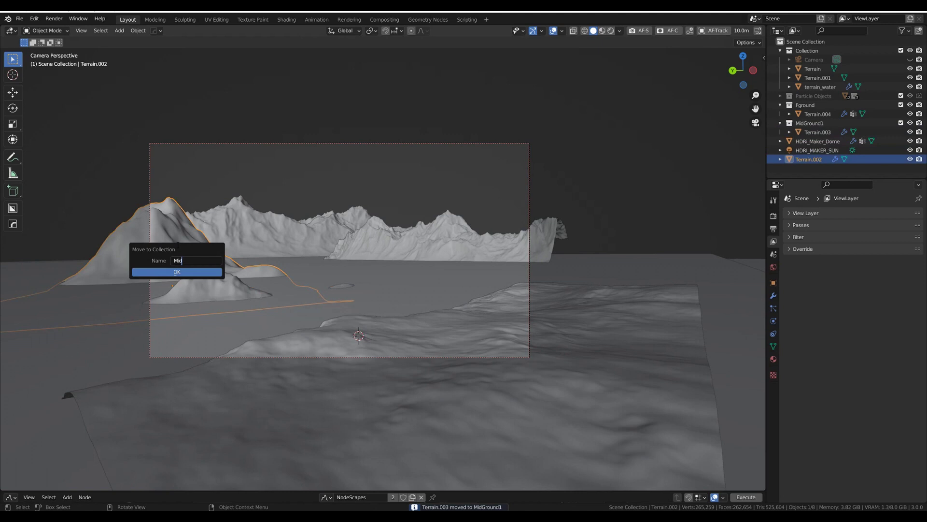
text(Ground2)
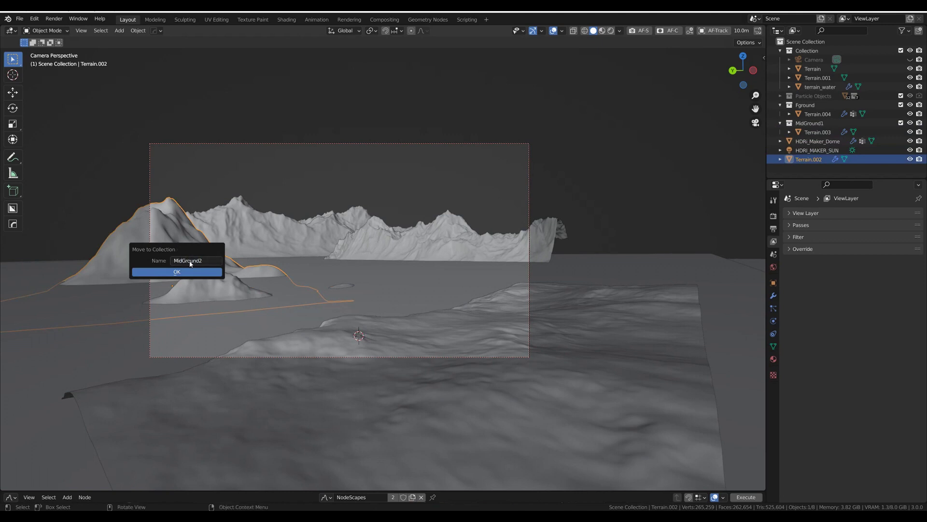
click(178, 271)
- Move Terrain into new collection BG1 and Terrain.001 into new collection BG2
click(450, 243)
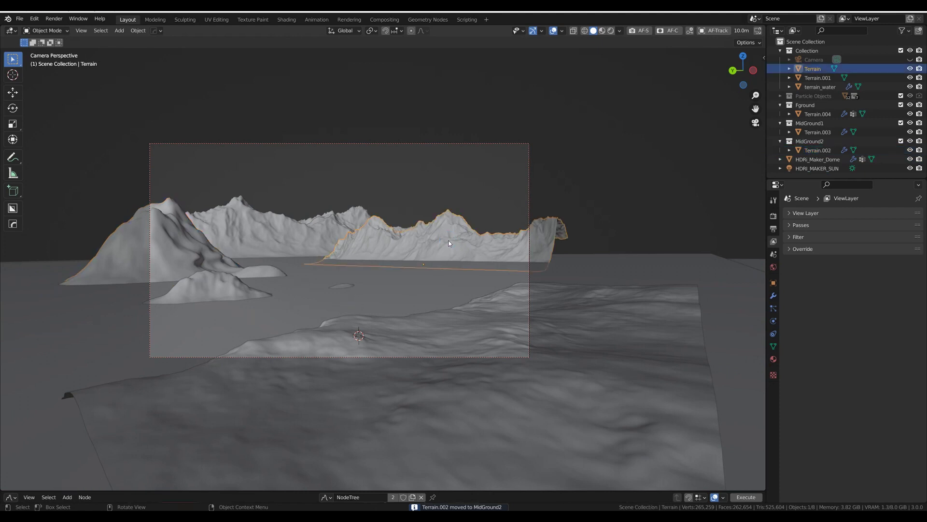
key(m)
click(449, 243)
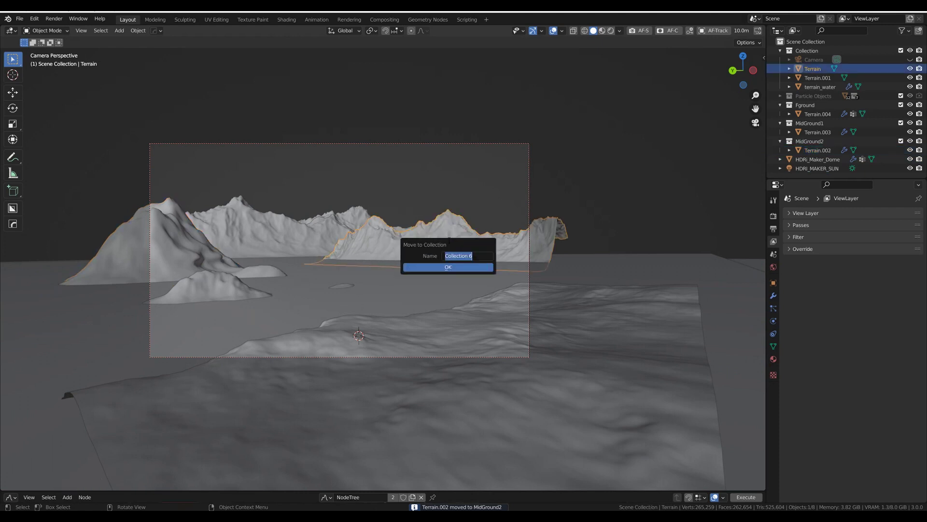
text(BG1)
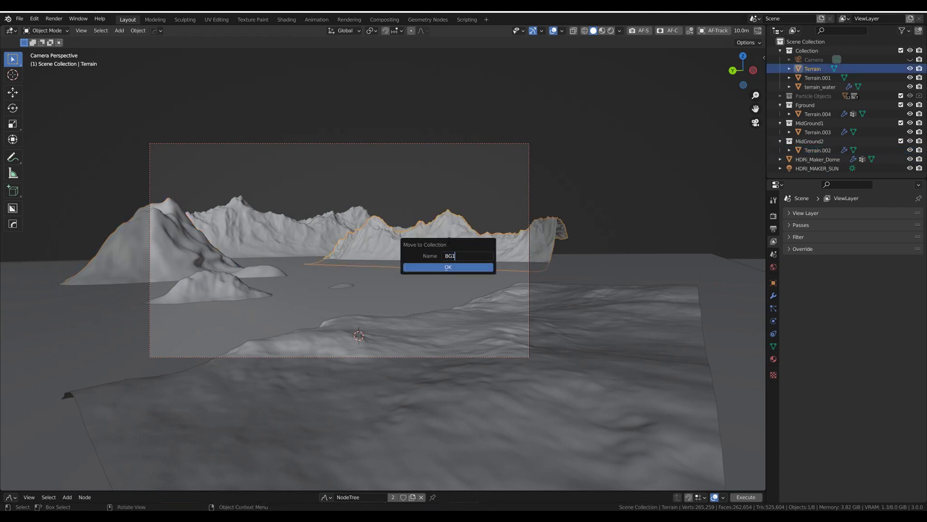
key(Return)
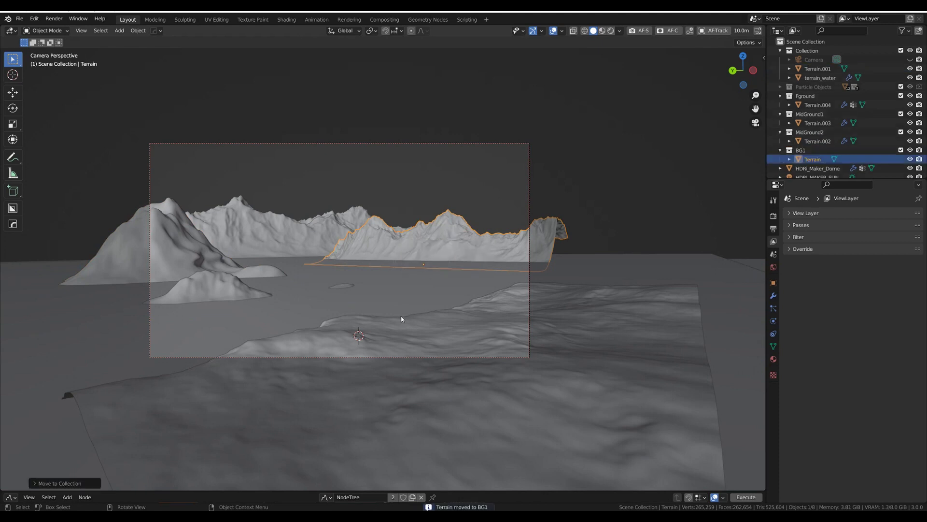
click(257, 229)
key(m)
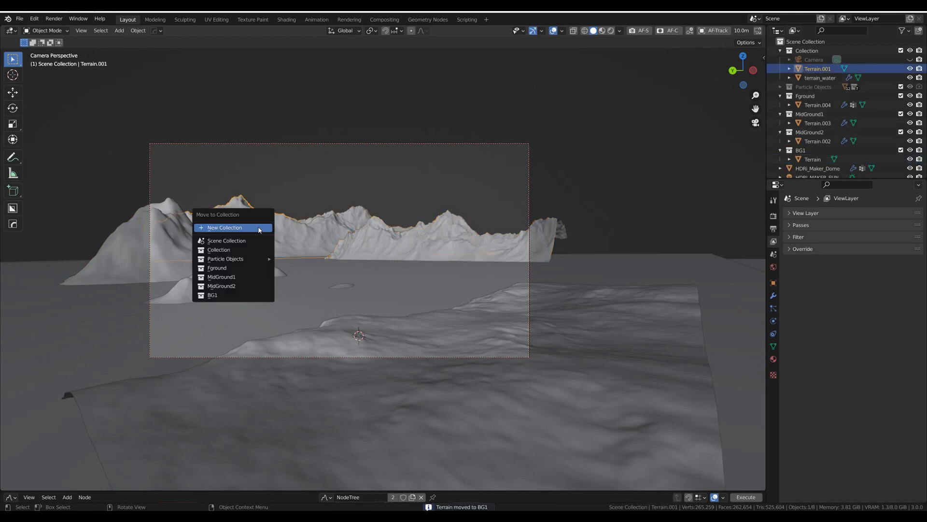
click(258, 222)
text(BG)
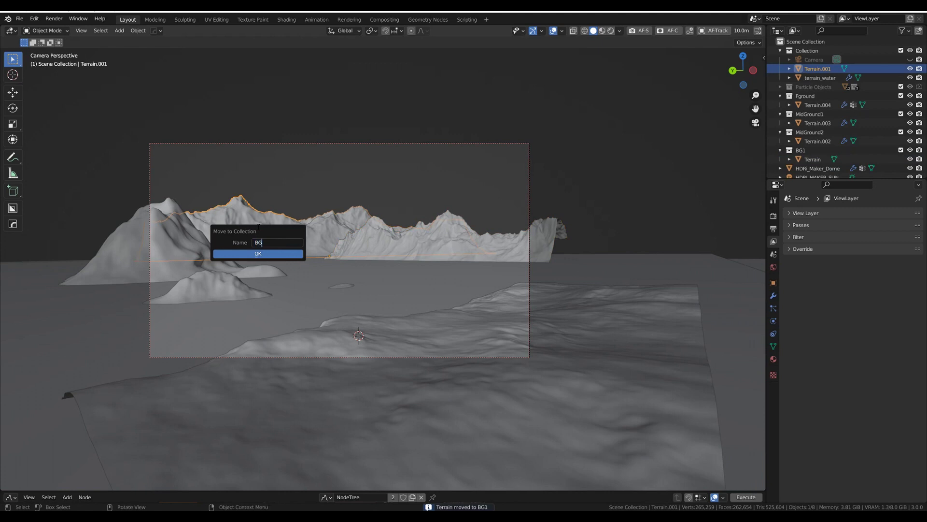
text(2)
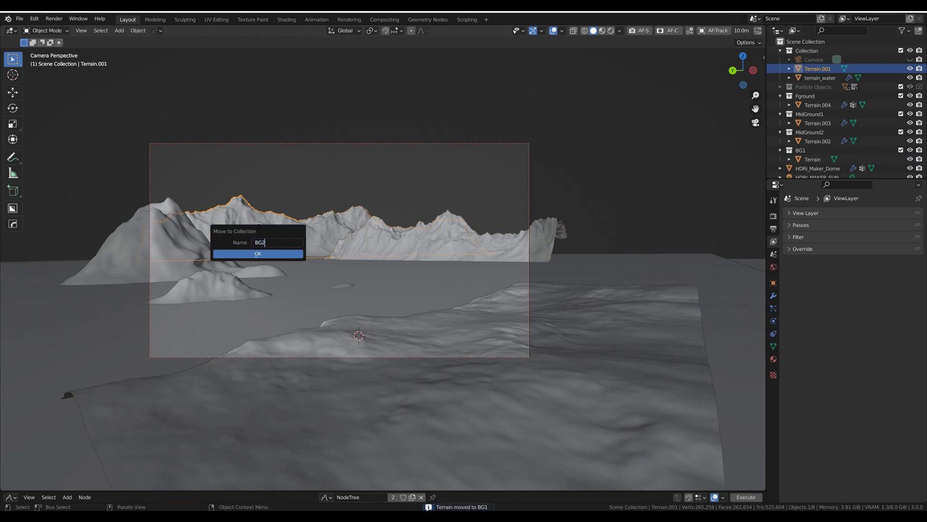
click(258, 256)
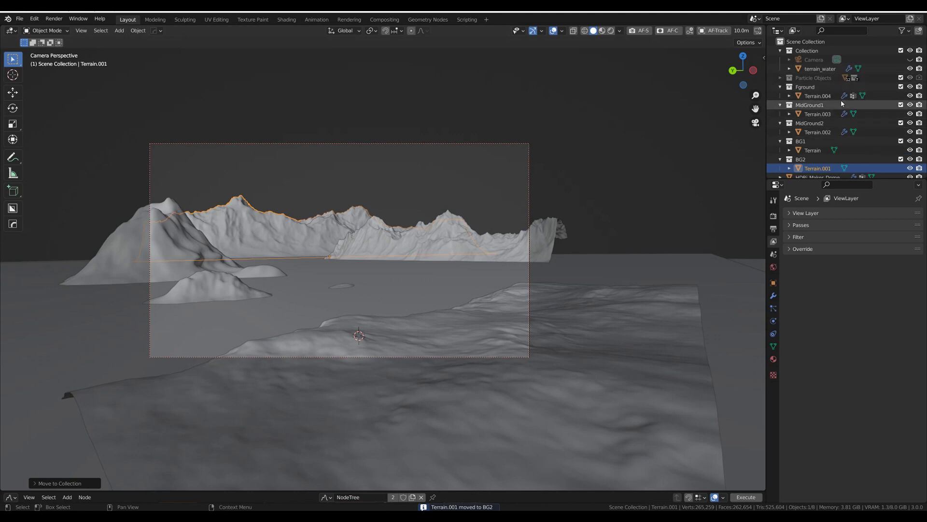
- Move terrain_water into a new collection named Water
click(817, 70)
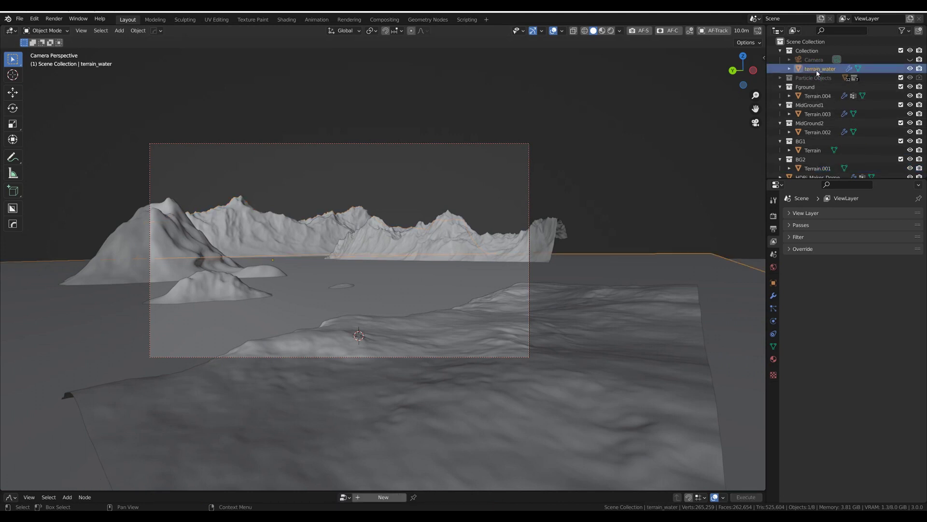
key(m)
click(378, 235)
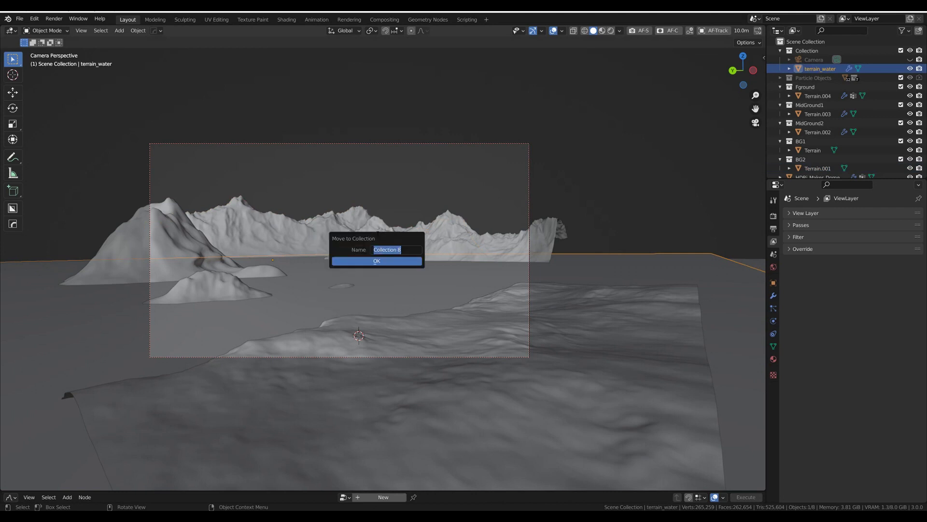
text(Water)
click(368, 262)
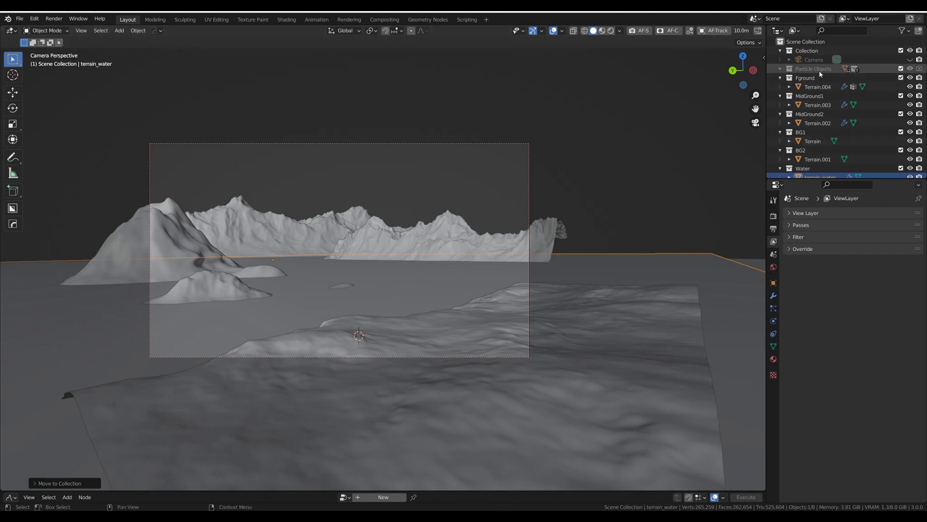
- Create a new Sky collection and move HDRi_Maker_Dome into it
scroll(821, 111, down, 2)
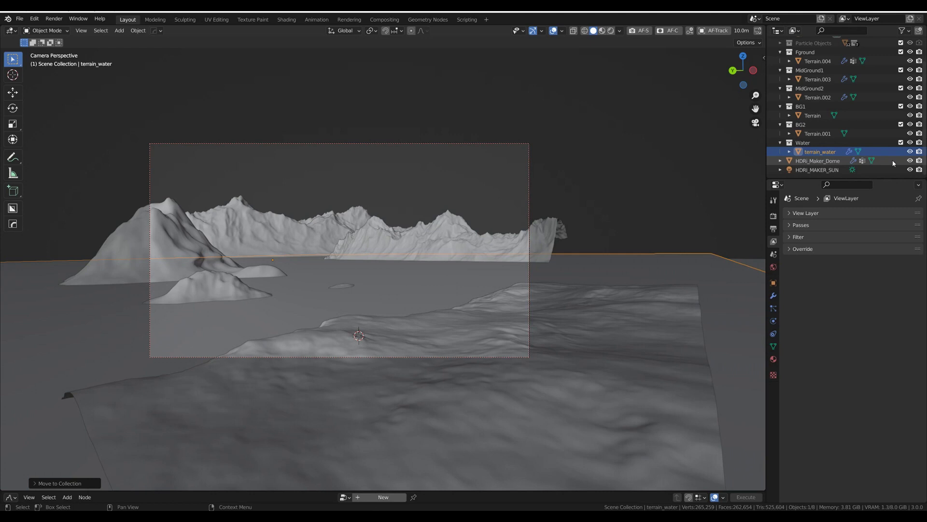
click(817, 161)
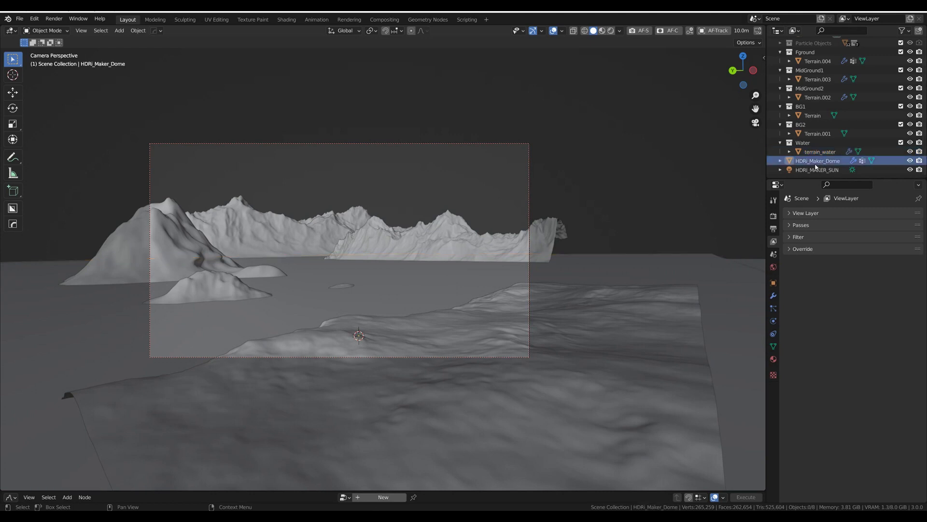
key(m)
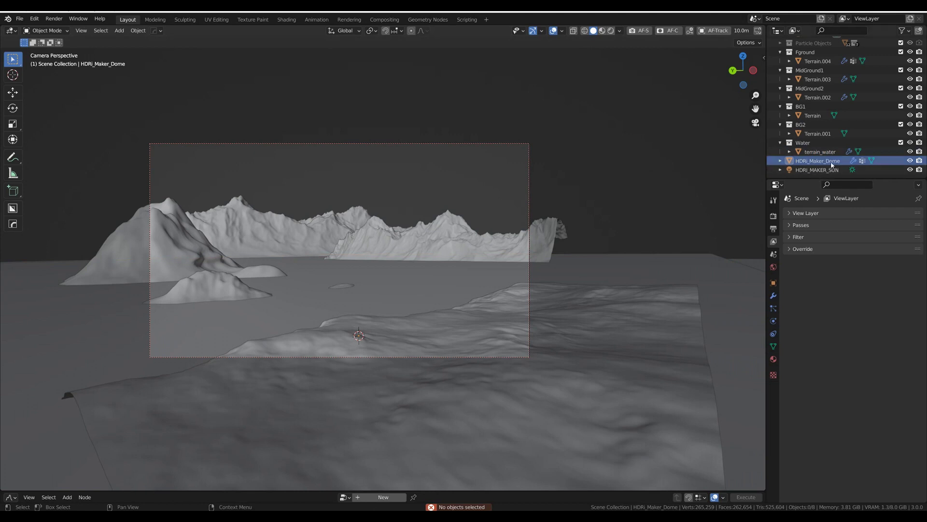
click(918, 30)
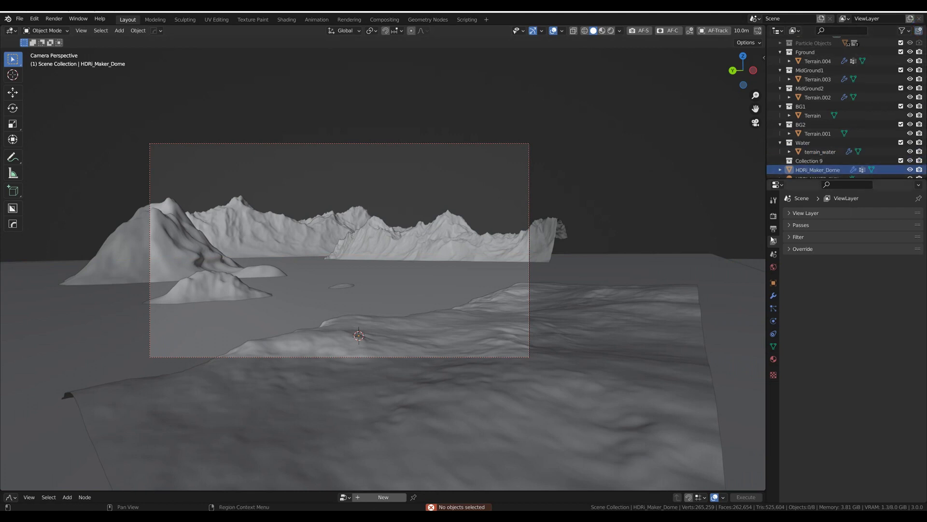
double_click(809, 162)
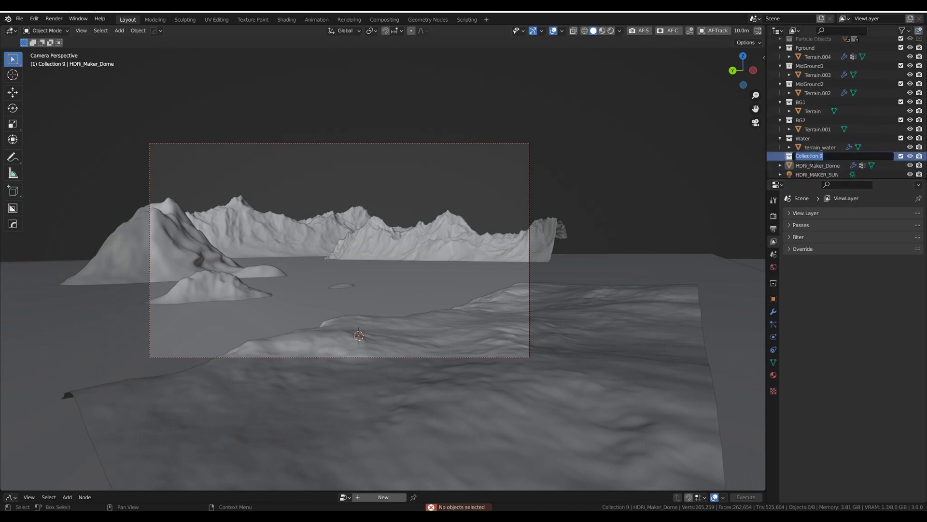
text(Sky)
key(Return)
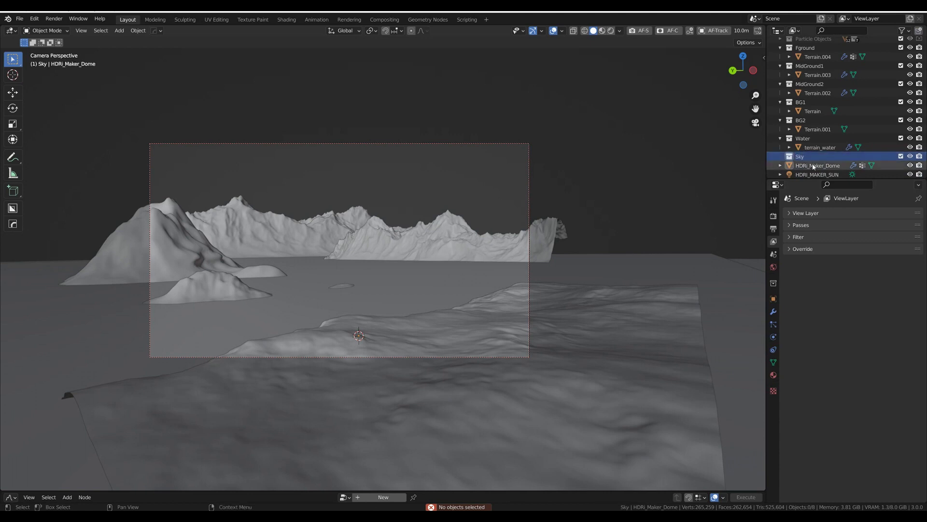
drag(822, 167, 811, 53)
click(832, 175)
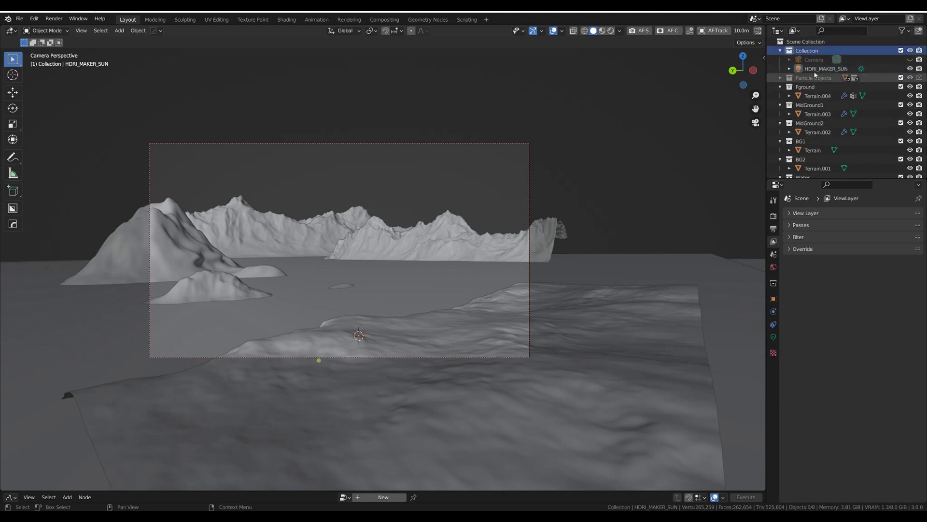
- Rename the top collection holding the camera and sun to 'Cam n Sun'
double_click(808, 51)
text(Cam n S)
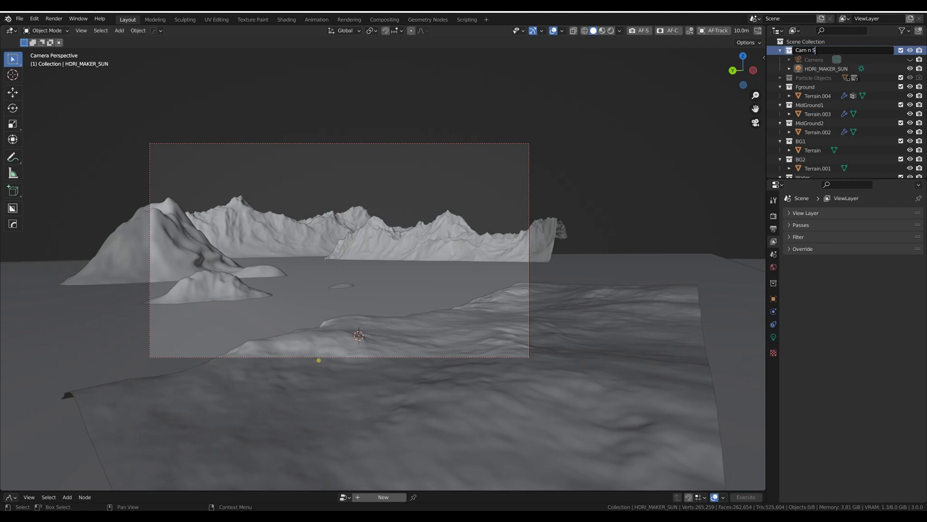
text(un)
key(Return)
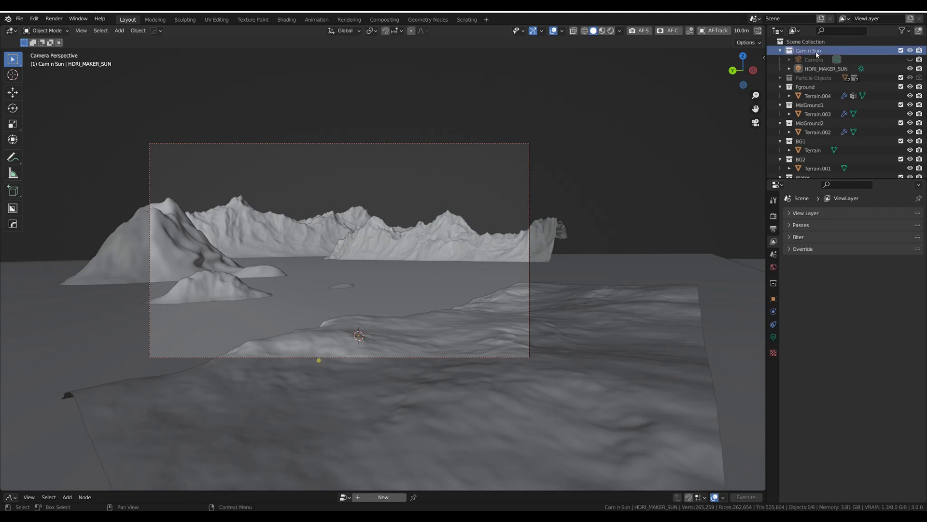
- Collapse the Fground, MidGround1, MidGround2, BG1, BG2, Water and Sky collections in the outliner
click(780, 86)
click(781, 96)
click(780, 105)
click(780, 114)
click(780, 123)
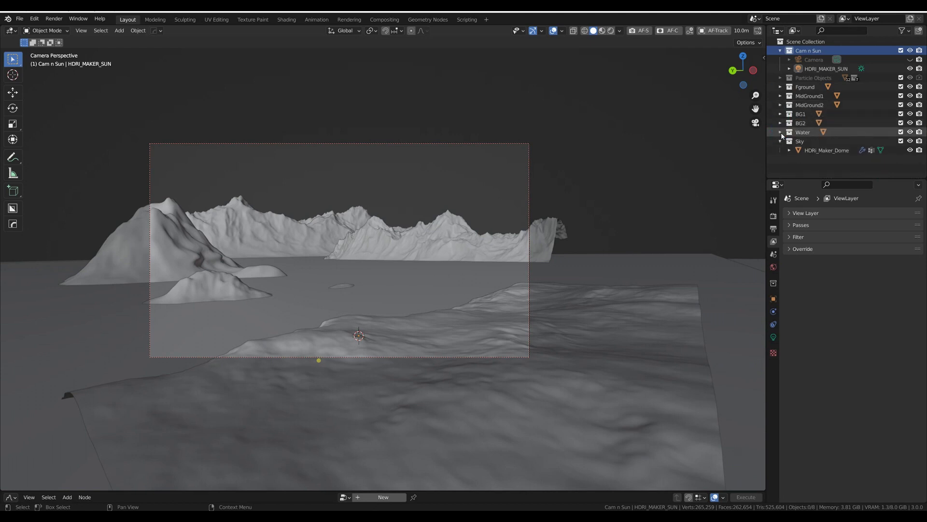
click(781, 133)
click(781, 141)
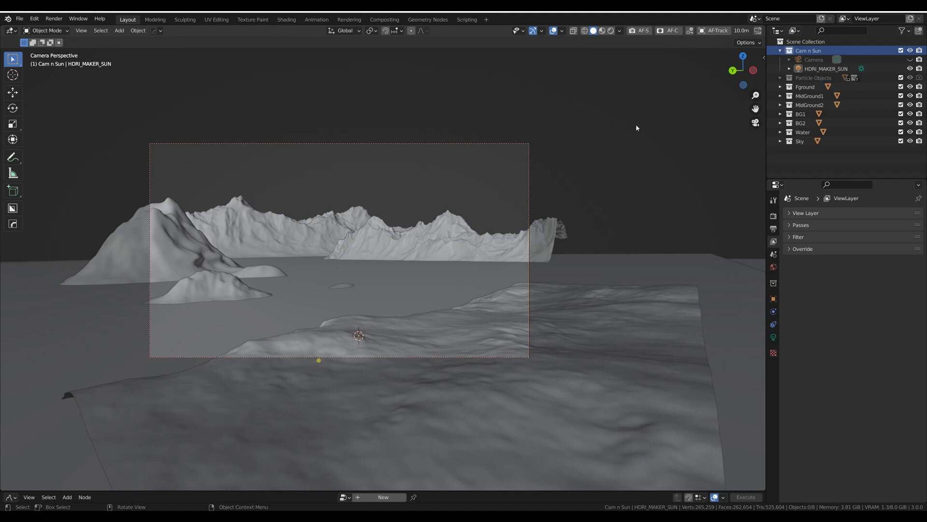
click(381, 20)
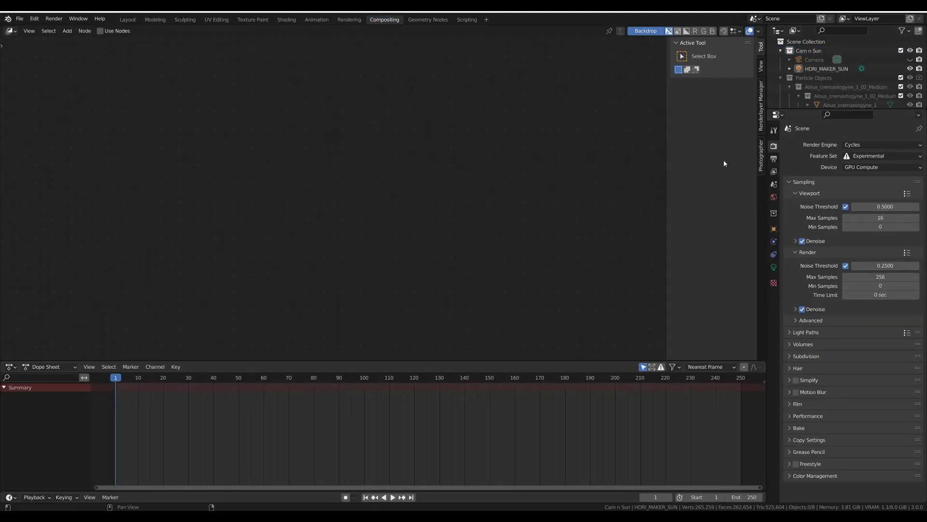
click(761, 125)
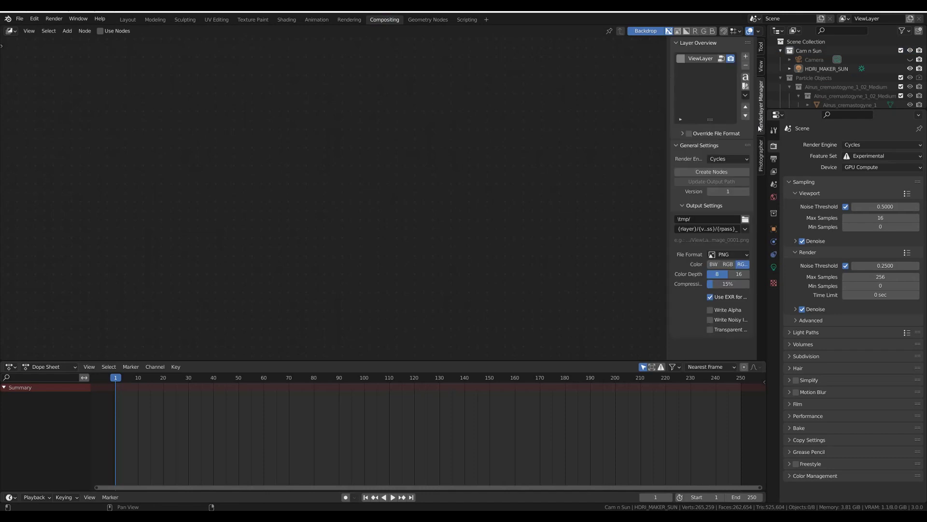
click(131, 22)
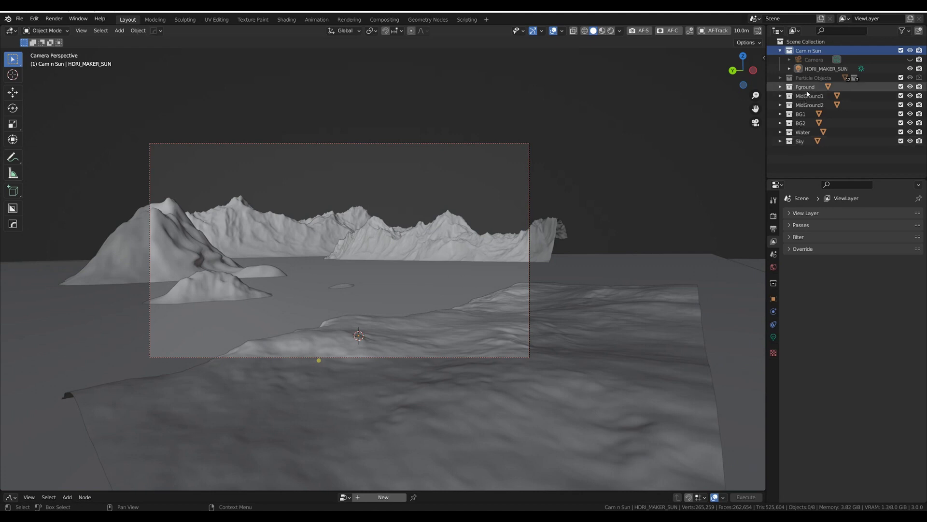
- In Compositing, add seven view layers for eight total and widen the Layer Overview panel
click(392, 20)
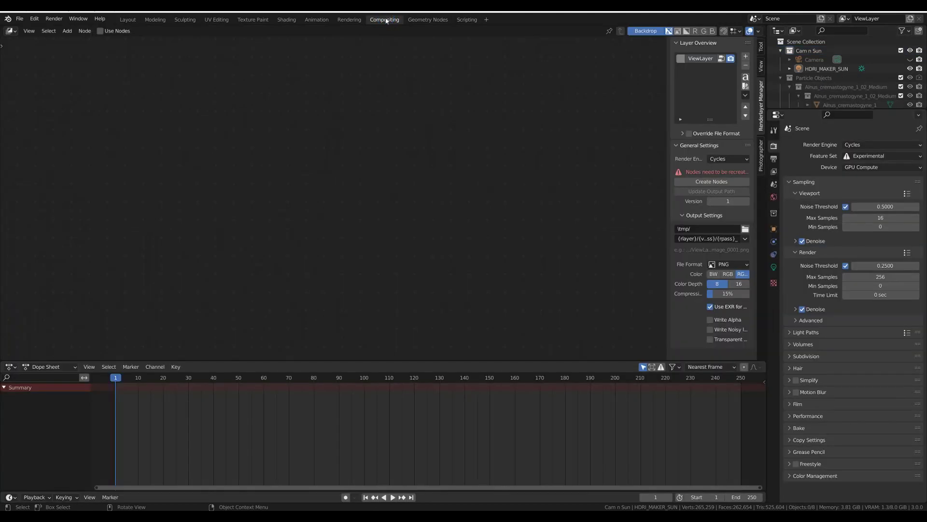
click(747, 57)
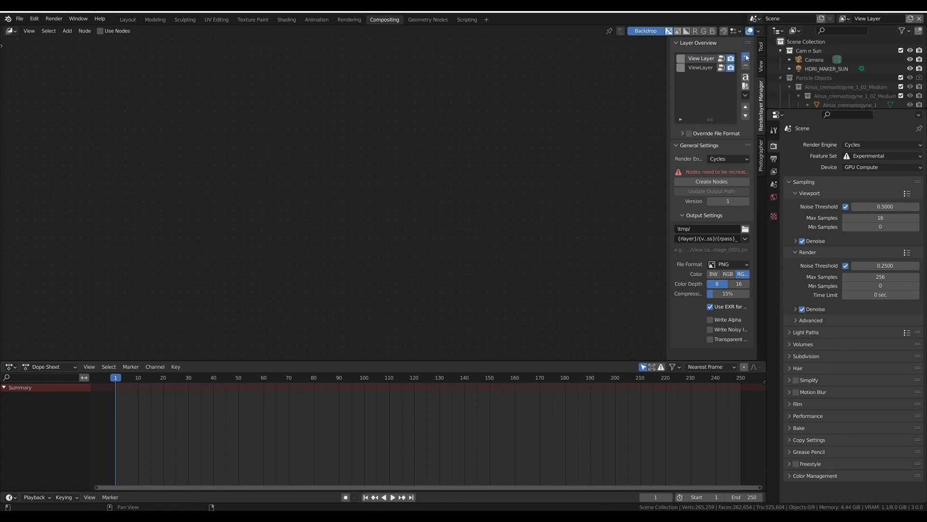
click(746, 57)
click(746, 57)
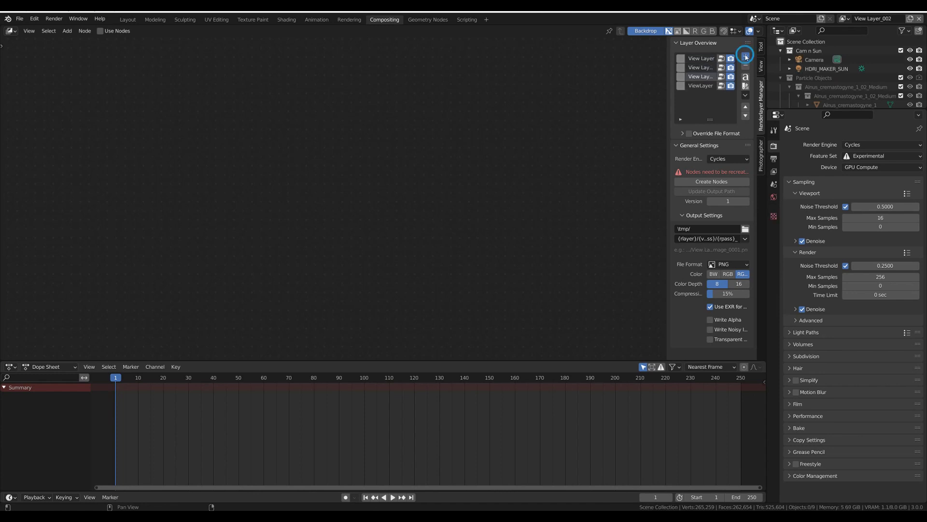
click(746, 57)
click(746, 57)
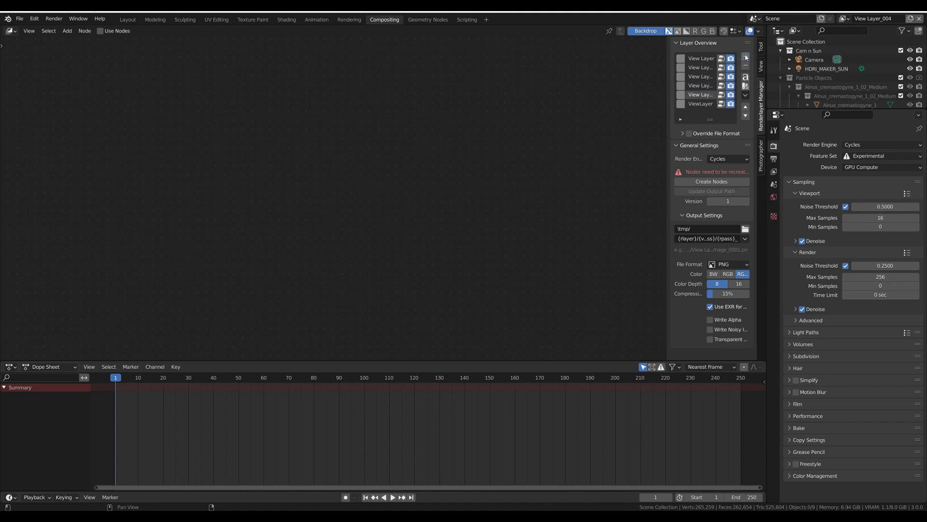
click(746, 57)
click(747, 57)
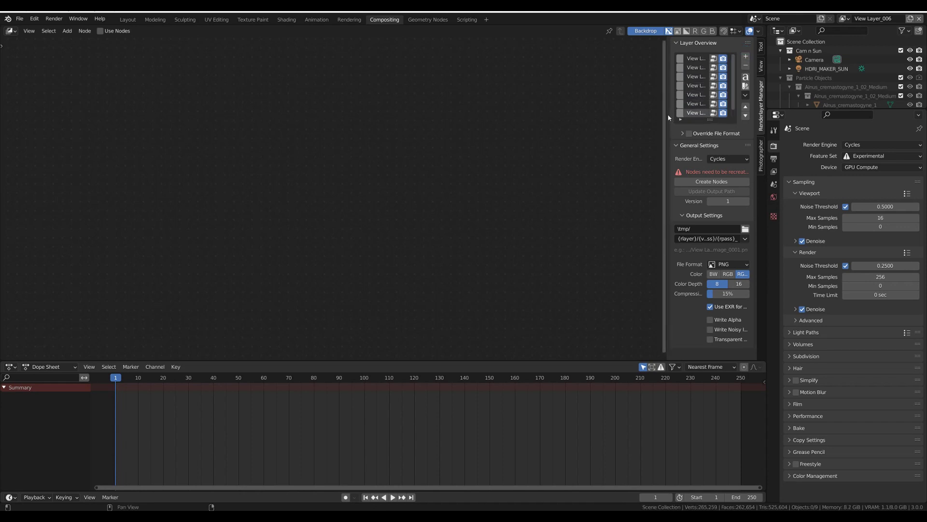
drag(665, 114, 629, 126)
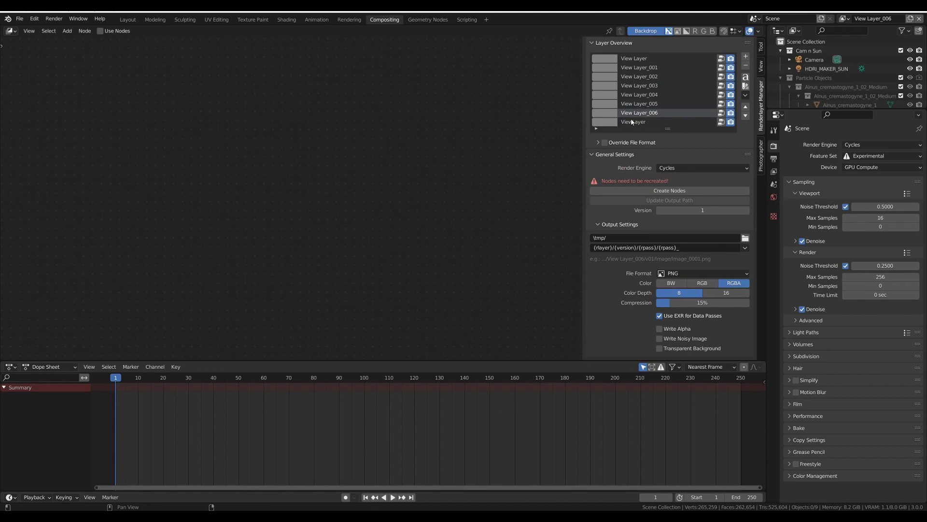
- Auto-rename the eight view layers rl_a through rl_h and give each a random colour
click(745, 78)
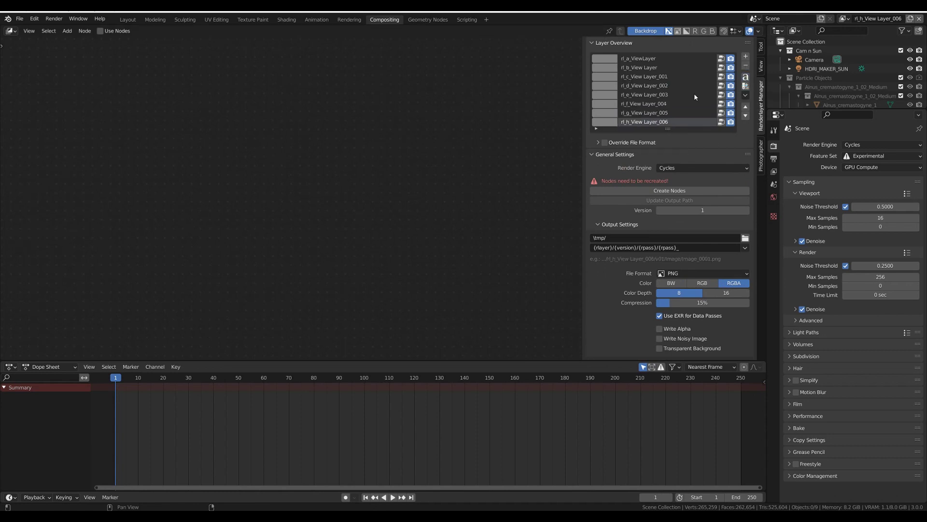
click(746, 86)
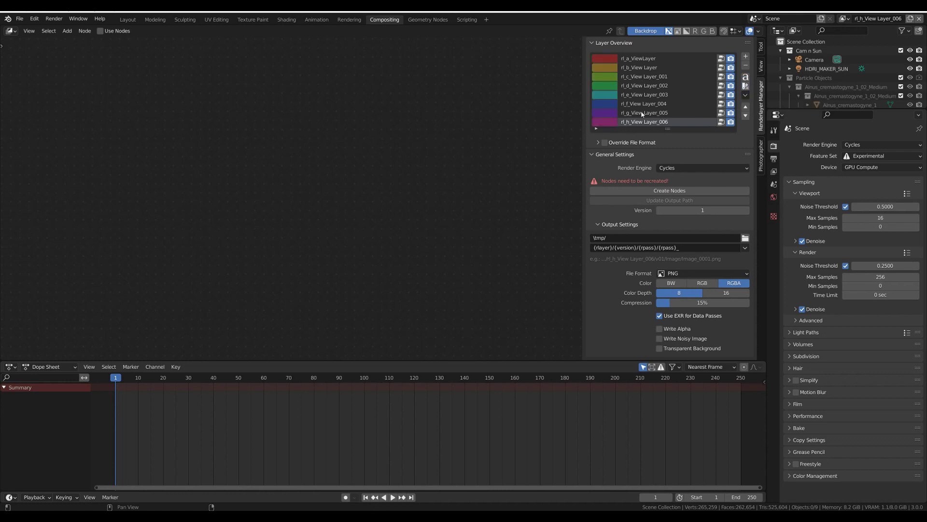
click(721, 58)
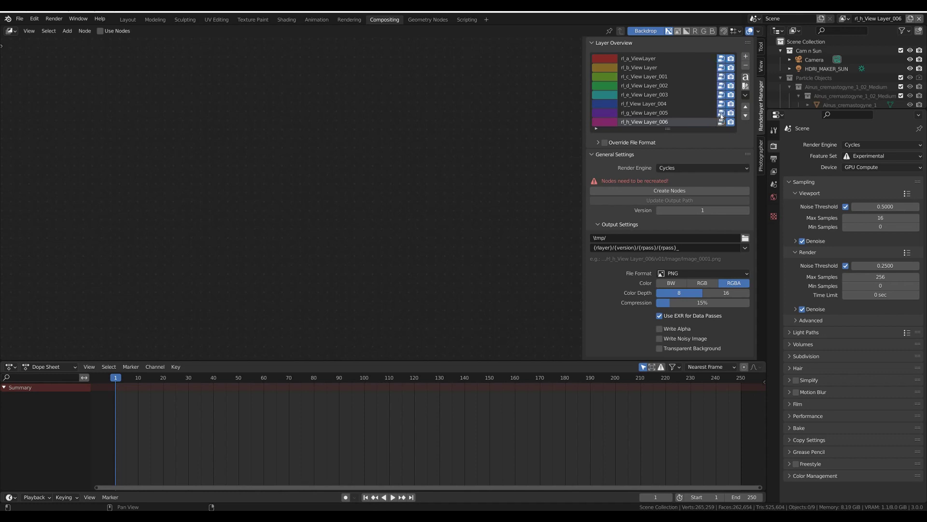
- Create compositor nodes for all eight render layers and zoom out to view the tree
click(660, 191)
scroll(483, 270, down, 6)
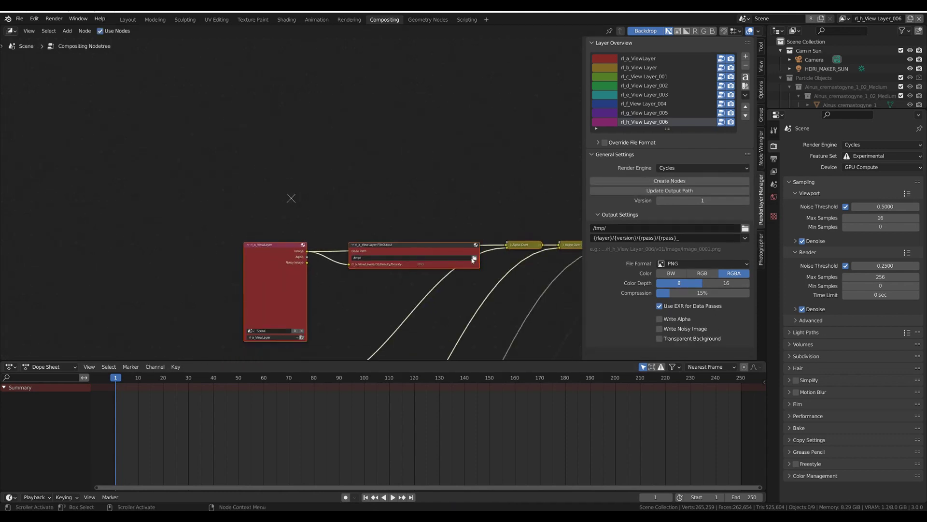
scroll(478, 274, down, 3)
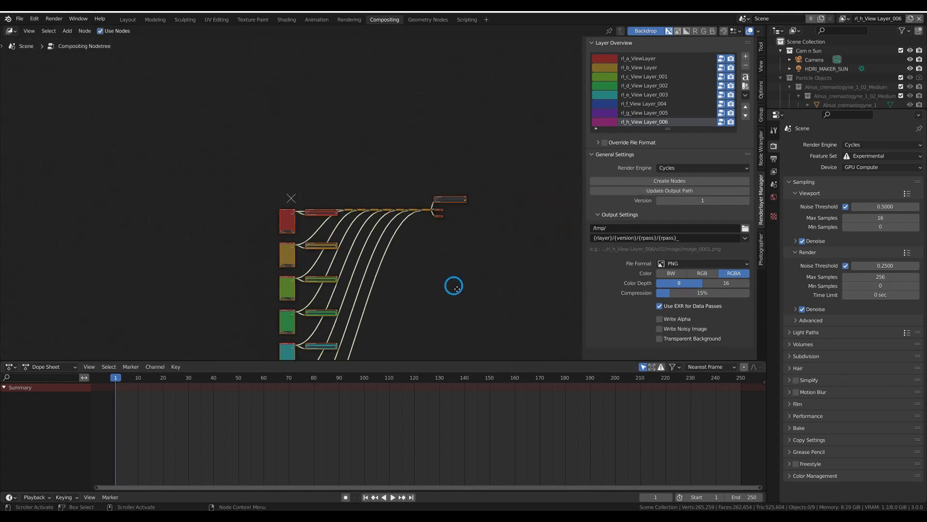
middle_drag(447, 263, 417, 171)
scroll(437, 151, up, 2)
scroll(407, 167, down, 1)
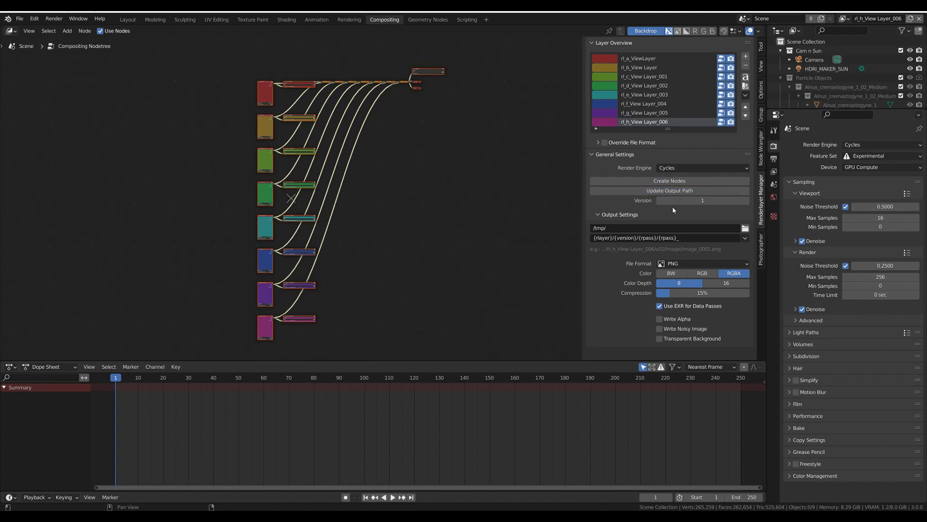
click(679, 201)
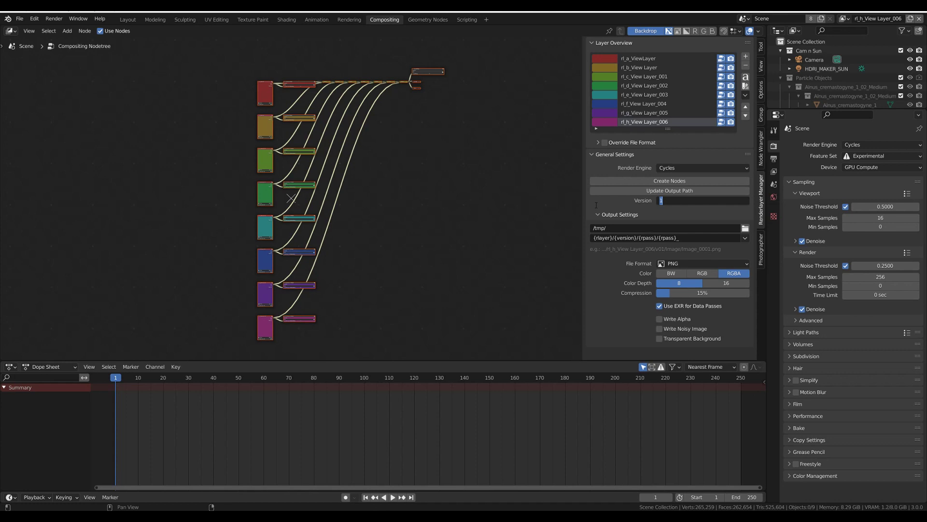
text(0)
key(BackSpace)
text(10)
key(Return)
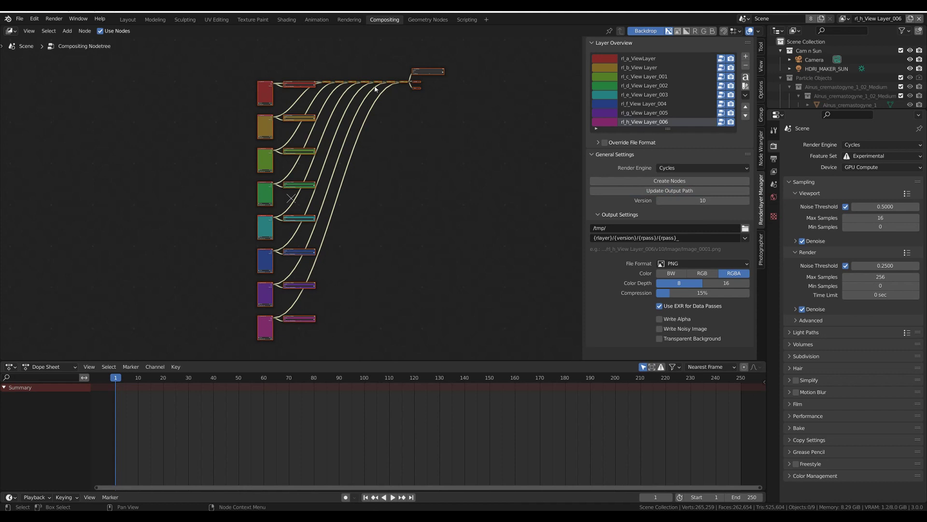
scroll(508, 185, up, 2)
middle_drag(454, 231, 390, 286)
scroll(243, 215, up, 8)
scroll(185, 228, up, 1)
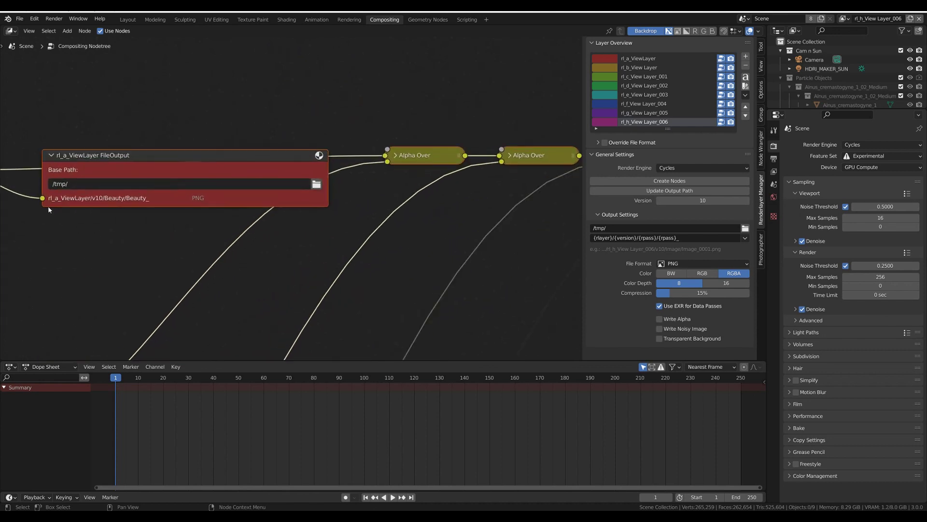
middle_drag(121, 262, 173, 172)
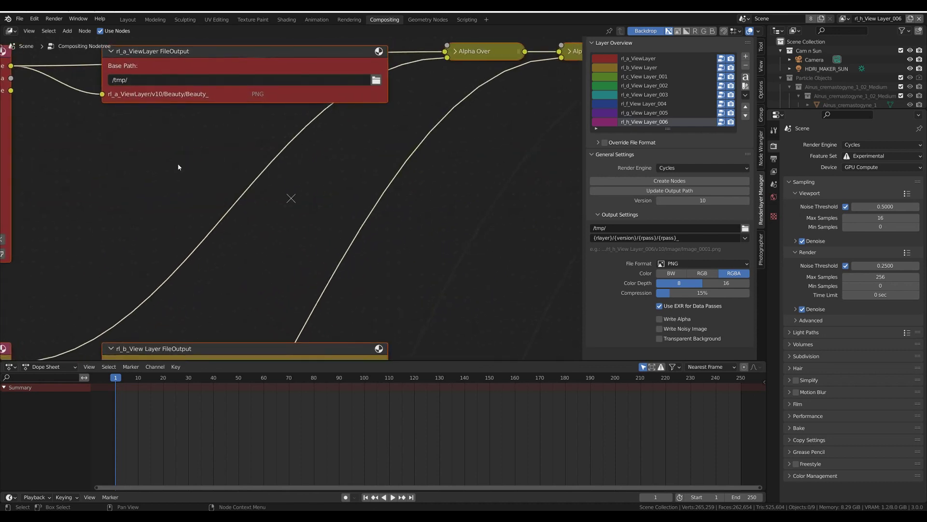
middle_drag(148, 208, 207, 55)
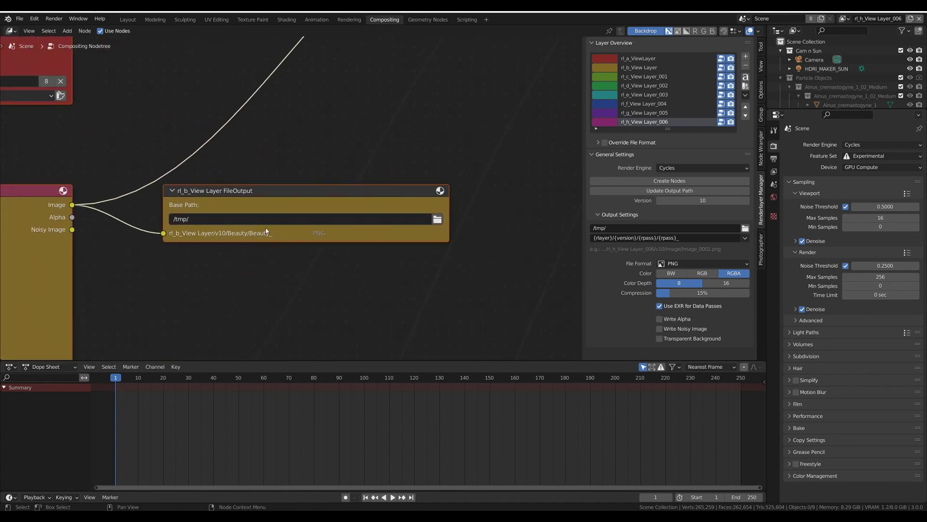
middle_drag(332, 114, 303, 319)
scroll(305, 242, down, 2)
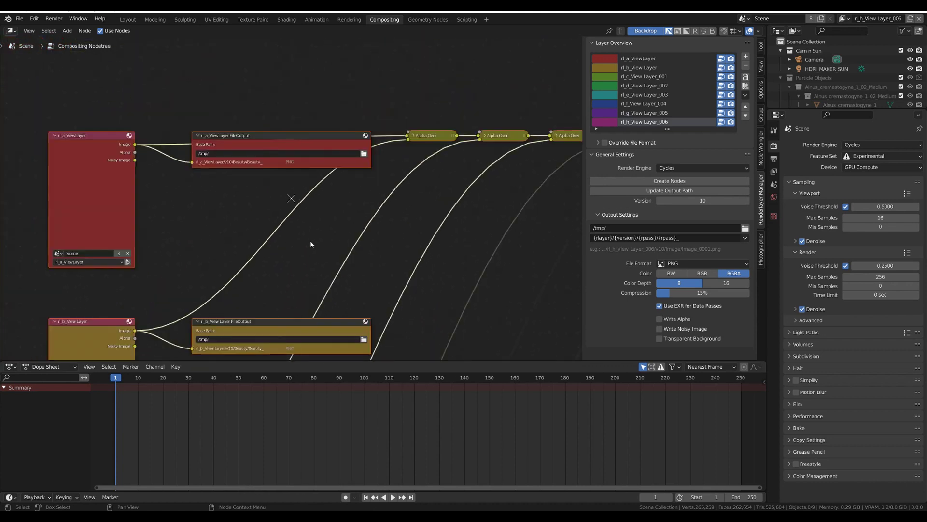
scroll(307, 224, down, 3)
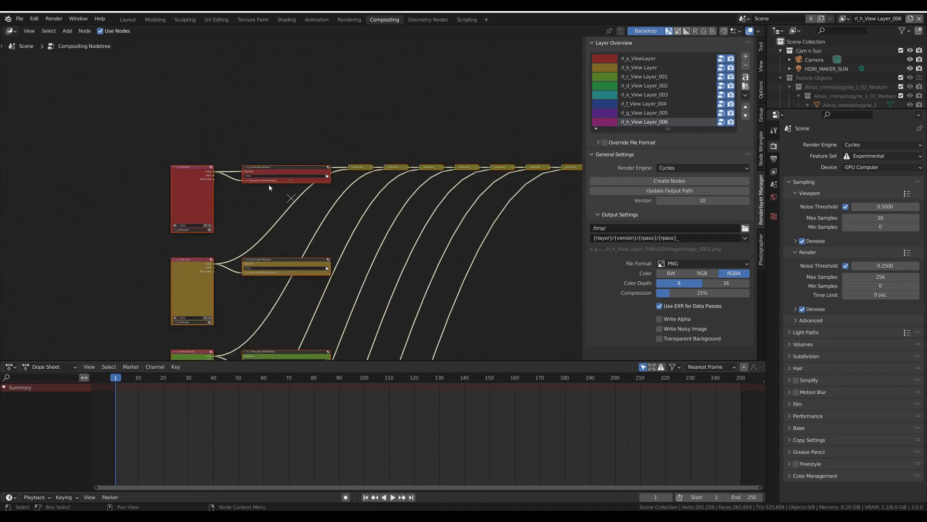
middle_drag(308, 210, 170, 153)
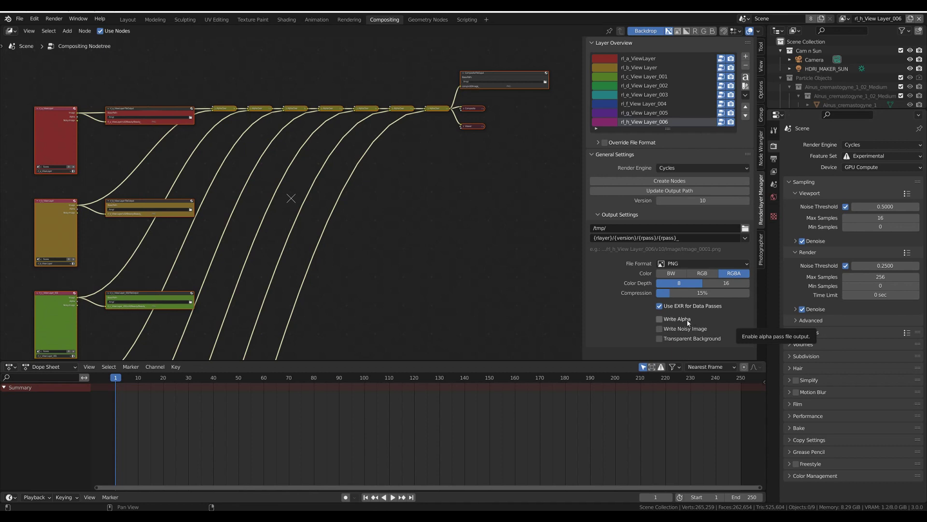
- Enable transparent background and preview the scene in Rendered shading, toggling the Sky collection off and on
click(660, 339)
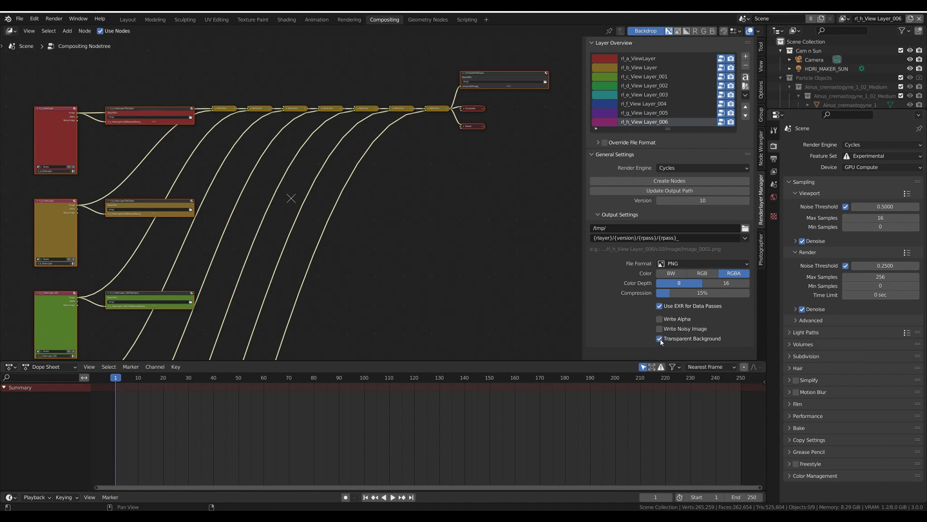
click(127, 20)
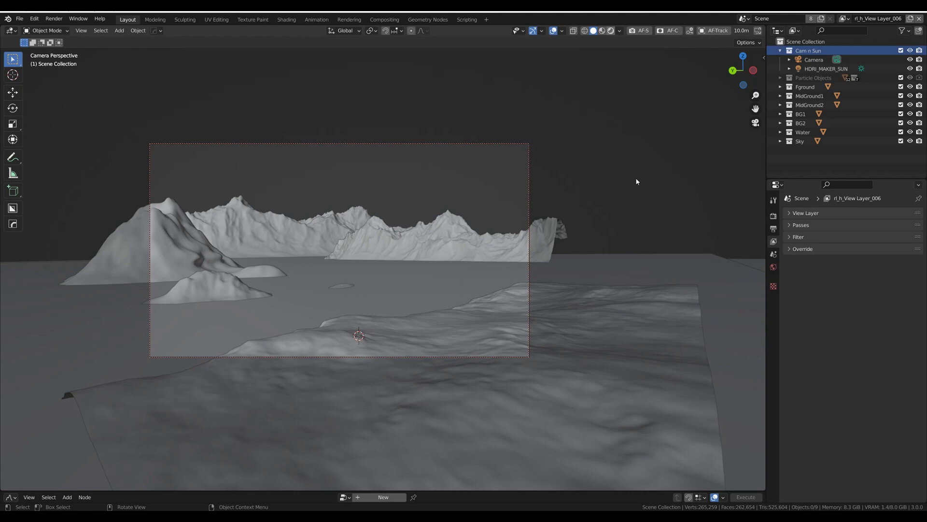
key(z)
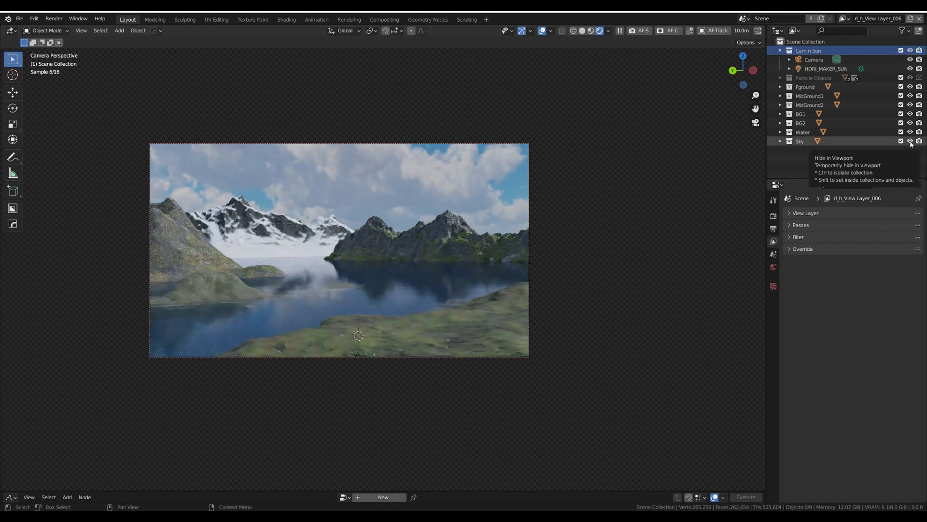
click(910, 141)
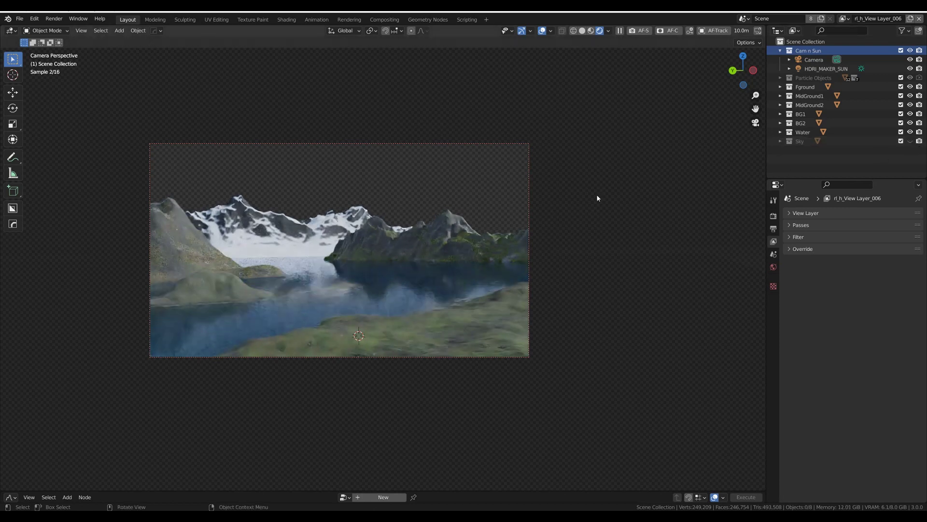
click(911, 141)
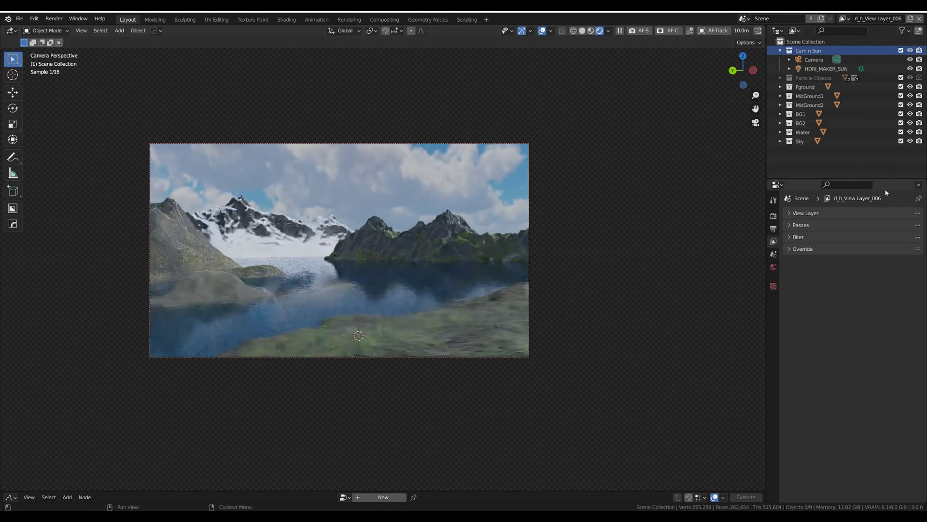
click(847, 19)
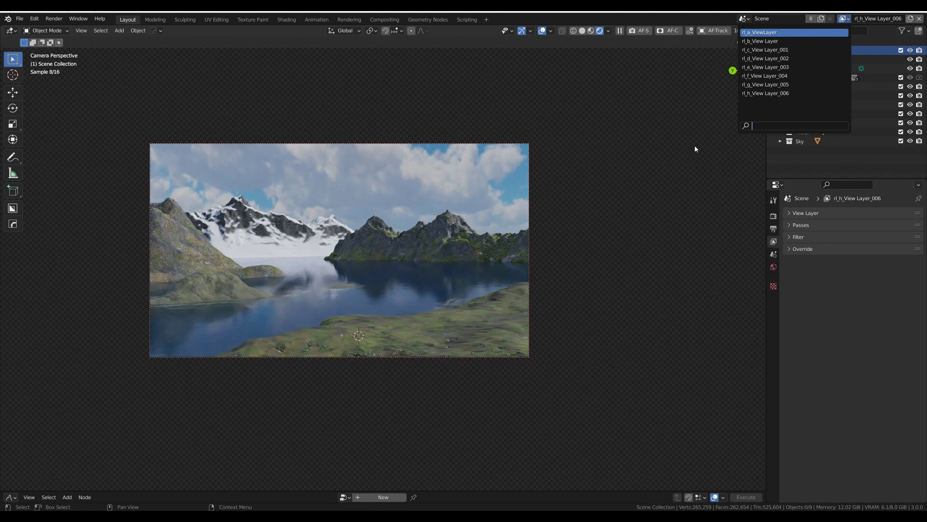
- Make rl_a_ViewLayer active and show the Holdout toggle column in the outliner
key(Return)
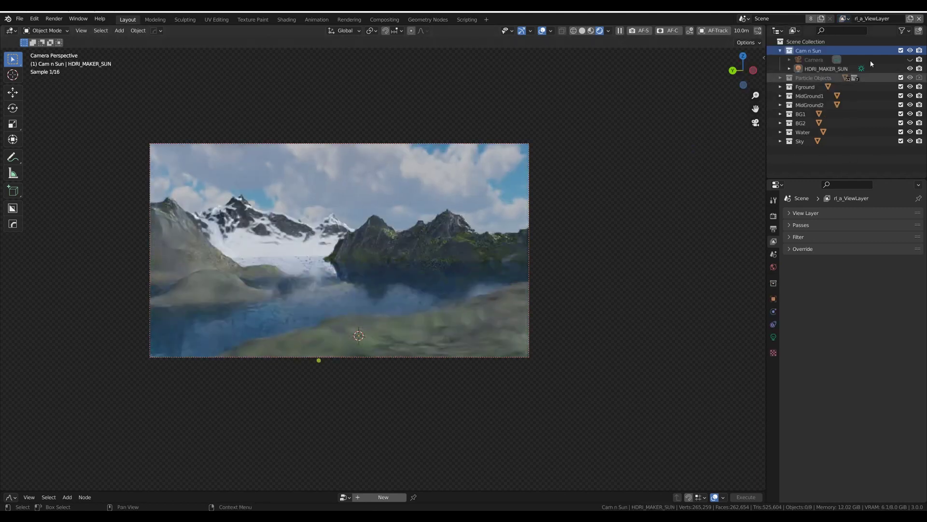
click(905, 31)
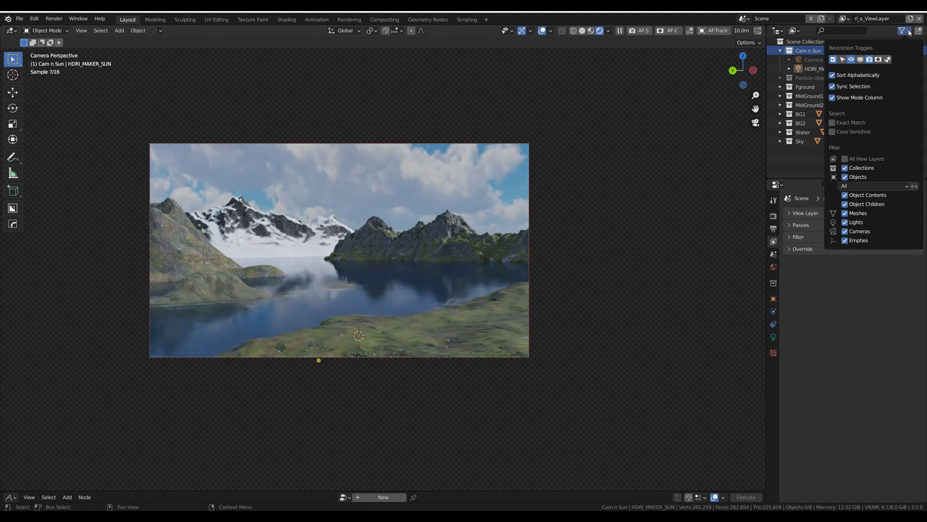
click(879, 60)
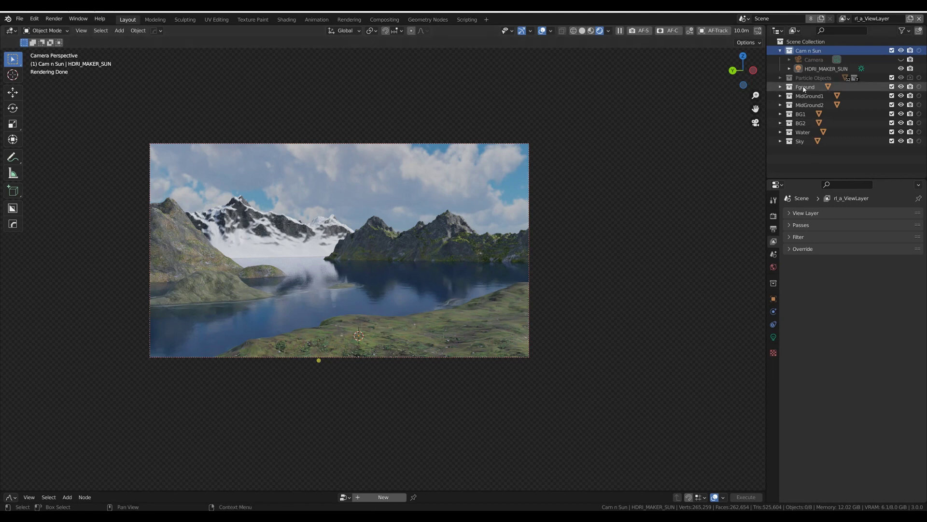
- On rl_a_ViewLayer, hold out MidGround1, MidGround2, BG1, BG2, Water and Sky, leaving only Fground
click(780, 52)
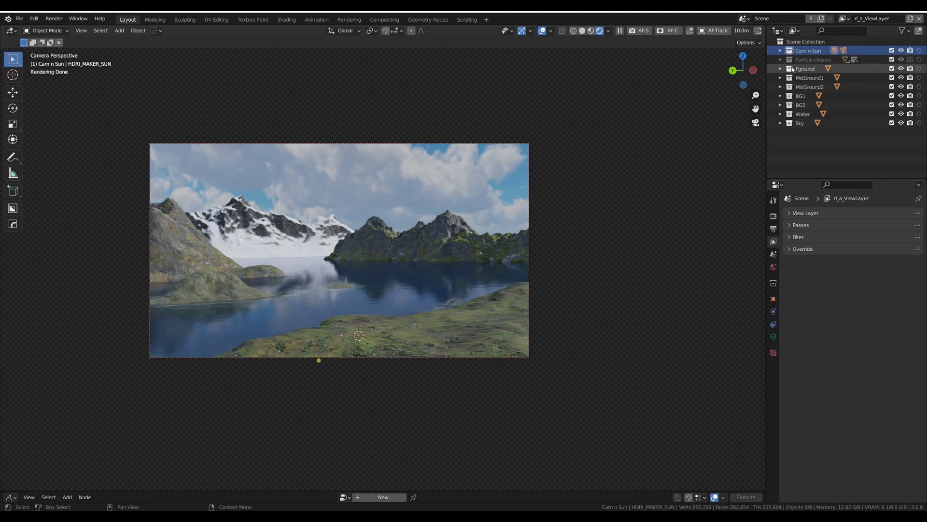
click(920, 78)
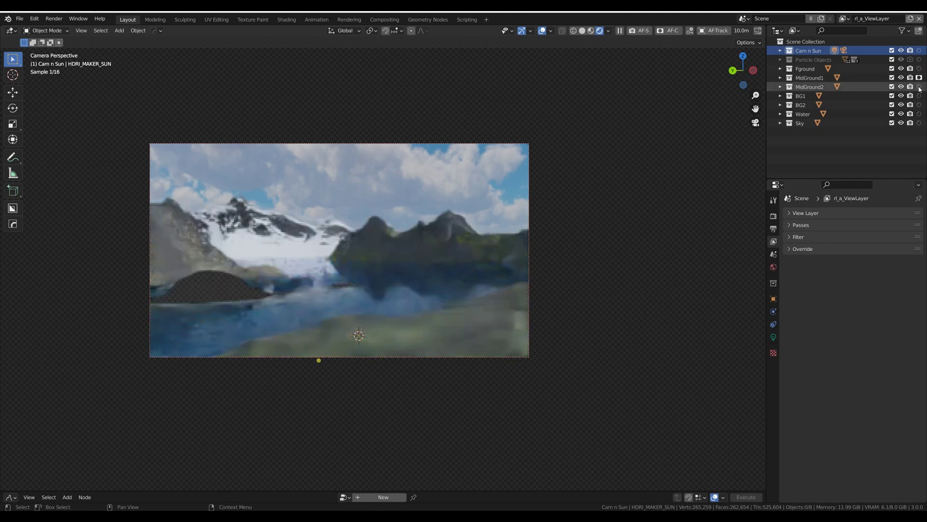
click(920, 86)
click(920, 96)
click(920, 105)
click(920, 114)
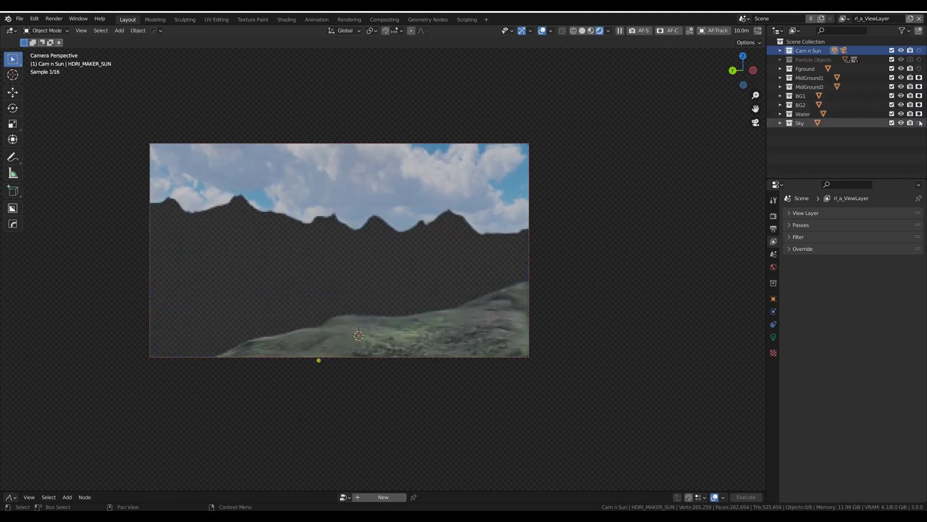
click(920, 122)
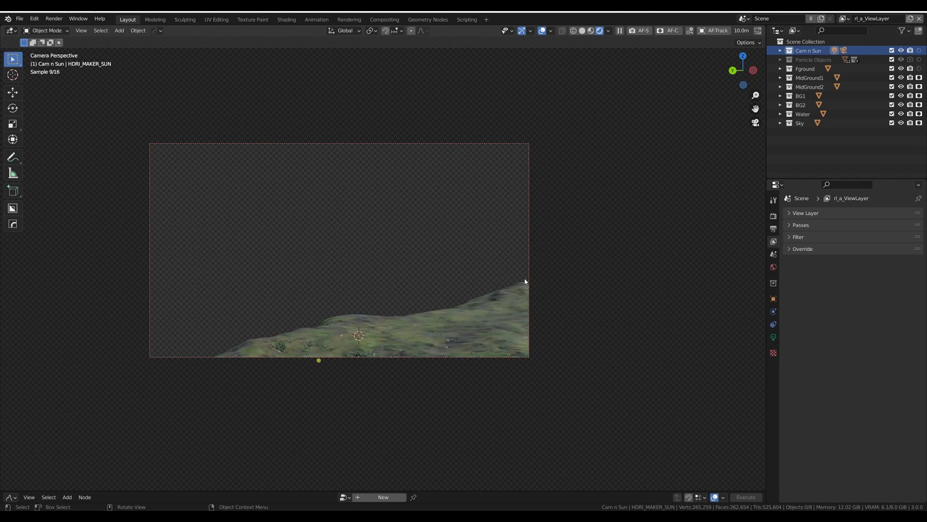
click(846, 19)
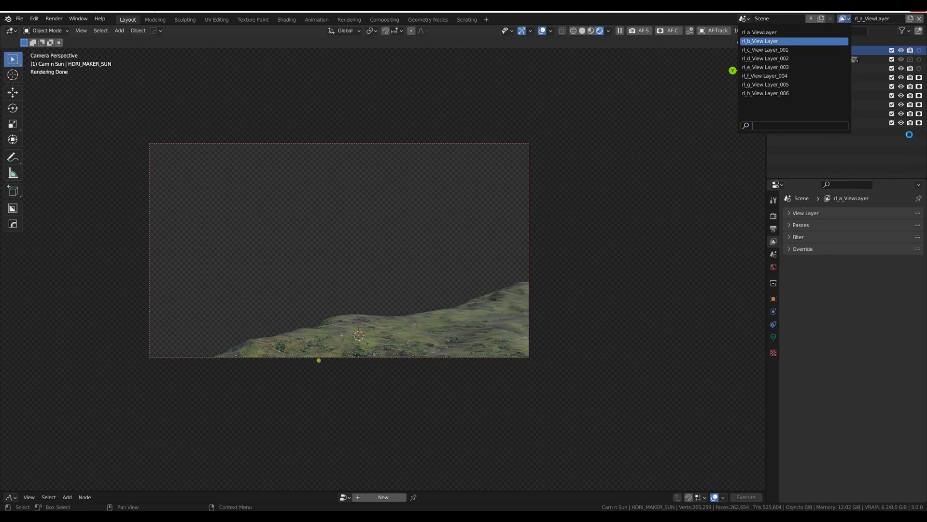
- Make rl_b_View Layer active in Solid shading and hold out Fground, MidGround2, BG1 and BG2
key(Return)
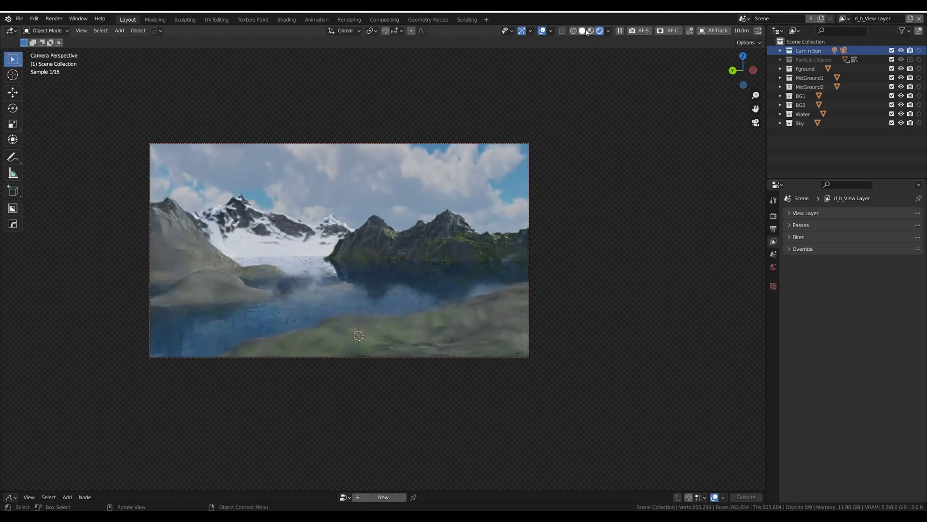
click(582, 31)
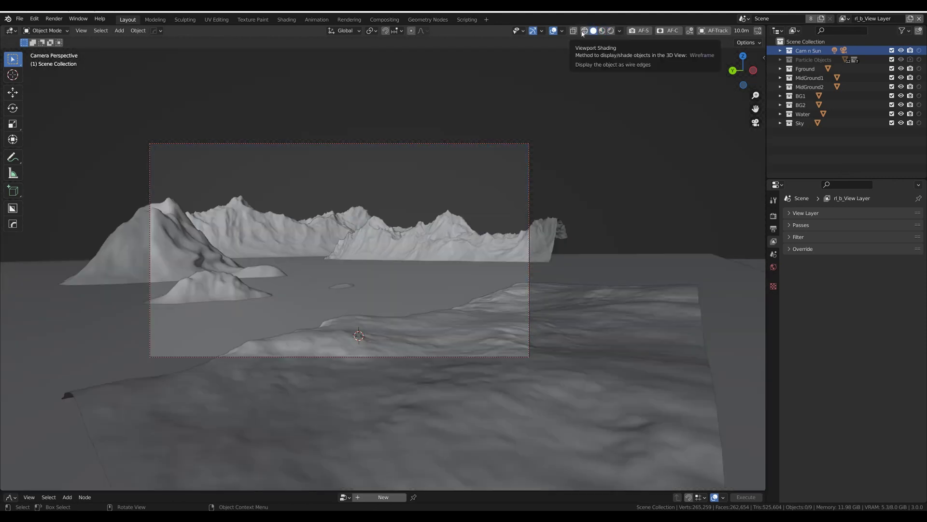
click(919, 69)
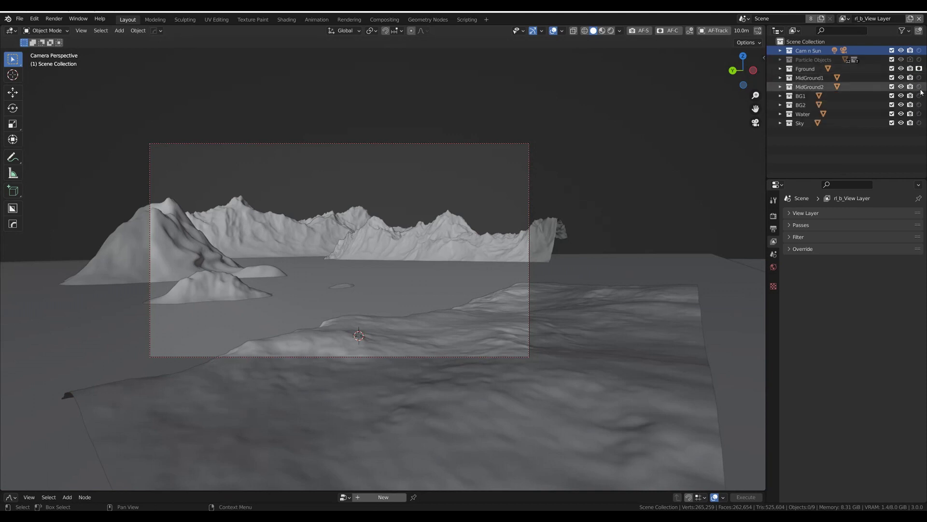
click(919, 86)
click(919, 96)
click(919, 104)
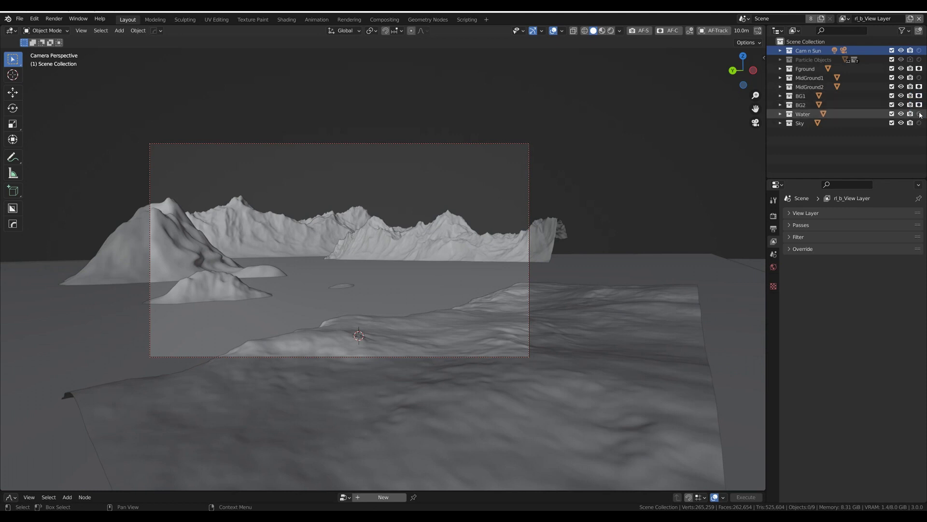
- Also hold out Water and Sky on rl_b, then make rl_c_View Layer_001 the active layer
click(919, 113)
click(920, 123)
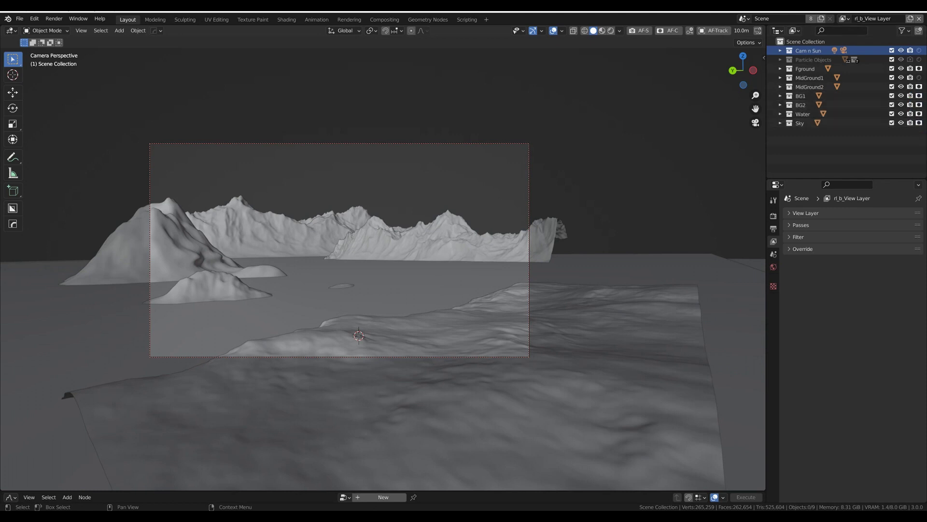
click(843, 19)
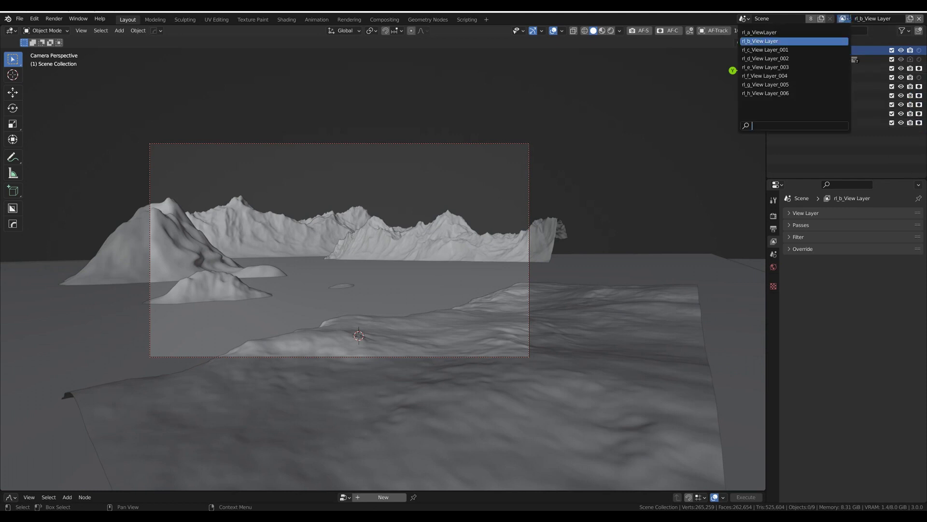
click(816, 49)
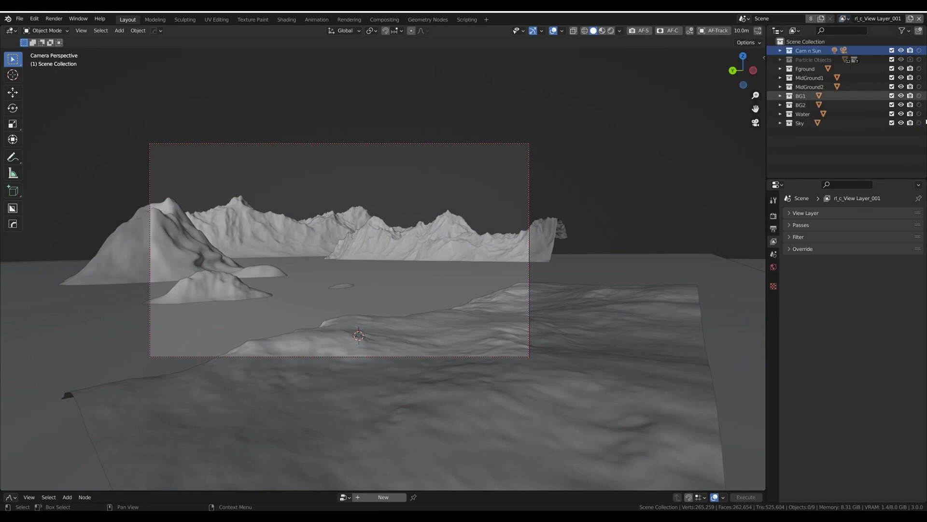
- On rl_c, hold out Fground, MidGround1, BG1, BG2, Water and Sky, previewing MidGround2 alone rendered
click(920, 70)
click(919, 78)
click(920, 96)
click(919, 105)
click(920, 113)
click(919, 122)
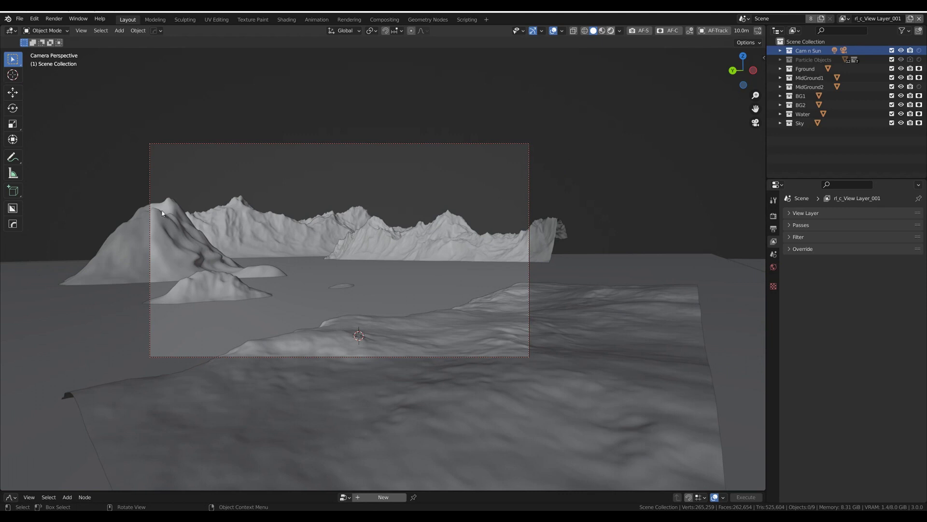
key(z)
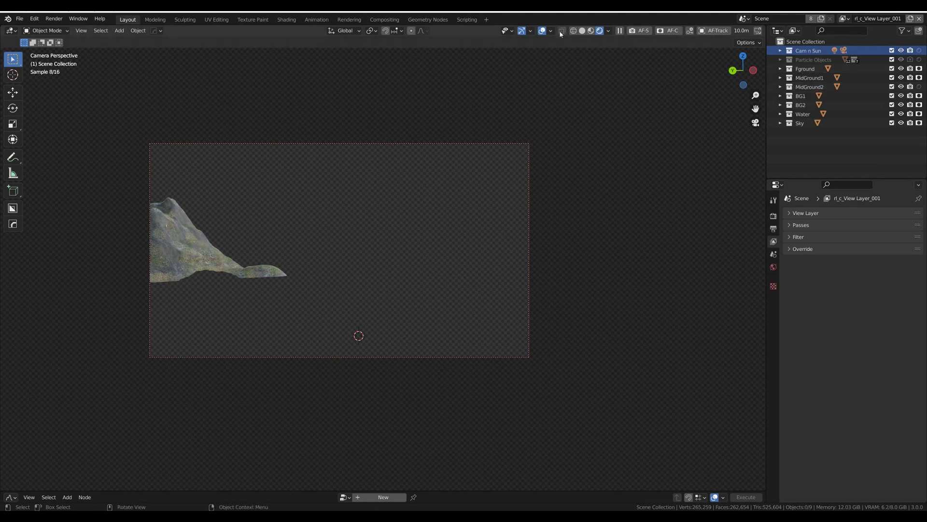
click(582, 31)
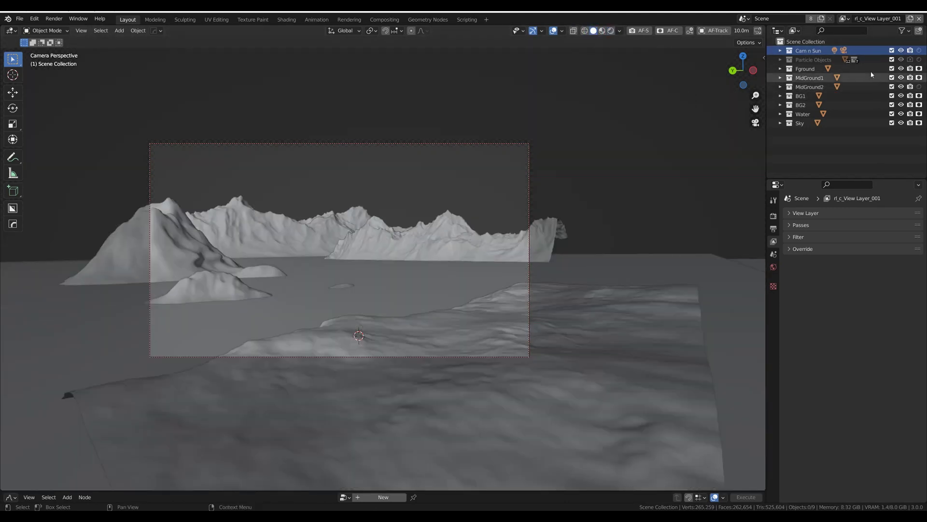
- On rl_d_View Layer_002, hold out Fground, MidGround1, MidGround2, BG2, Water and Sky
click(847, 19)
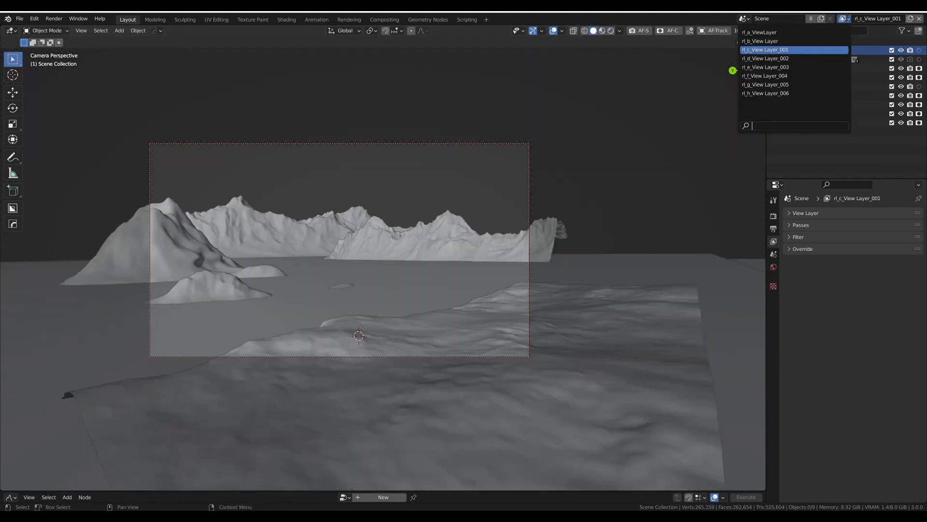
click(818, 59)
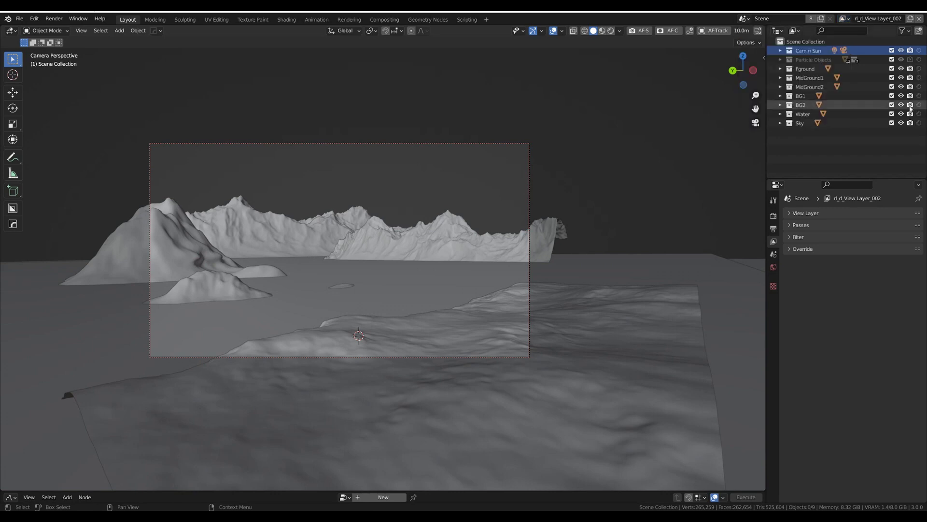
click(919, 68)
click(919, 77)
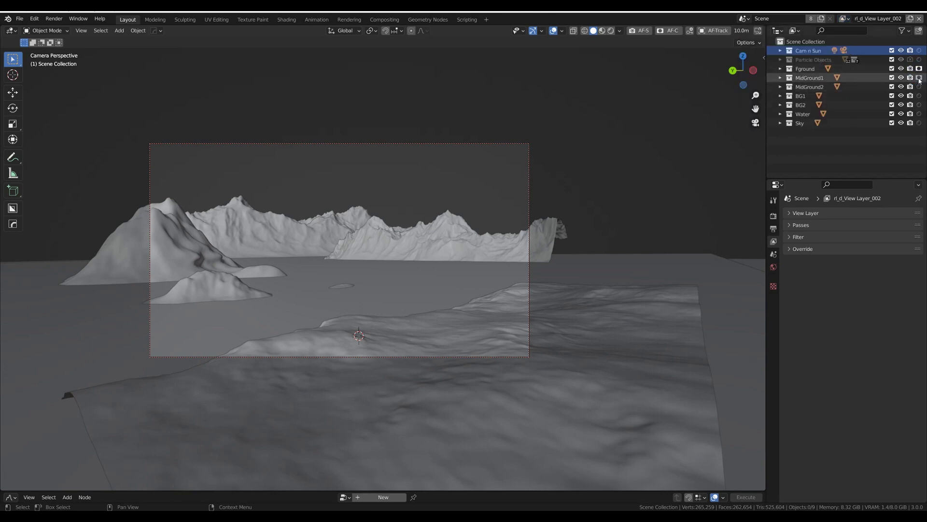
click(919, 87)
click(919, 105)
click(919, 114)
click(920, 123)
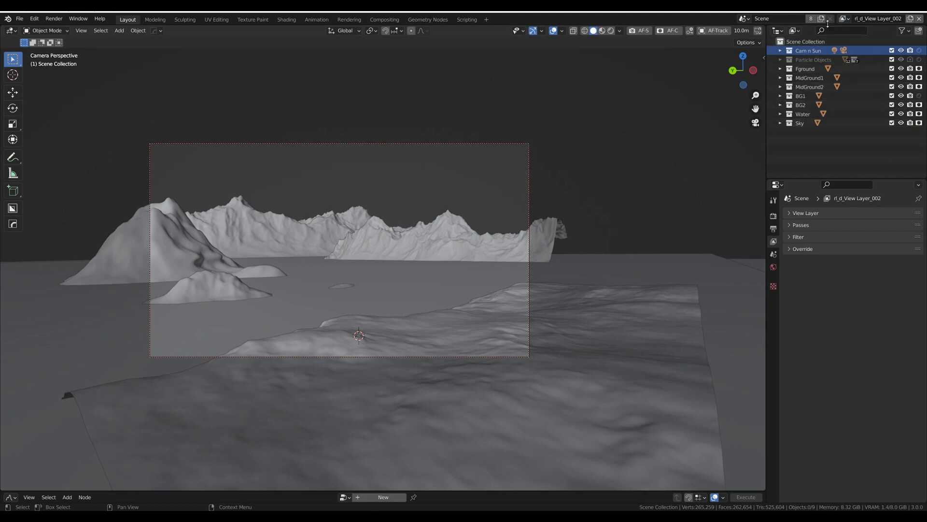
- On rl_e_View Layer_003, hold out Fground, MidGround1, MidGround2, BG1 and Water
click(845, 20)
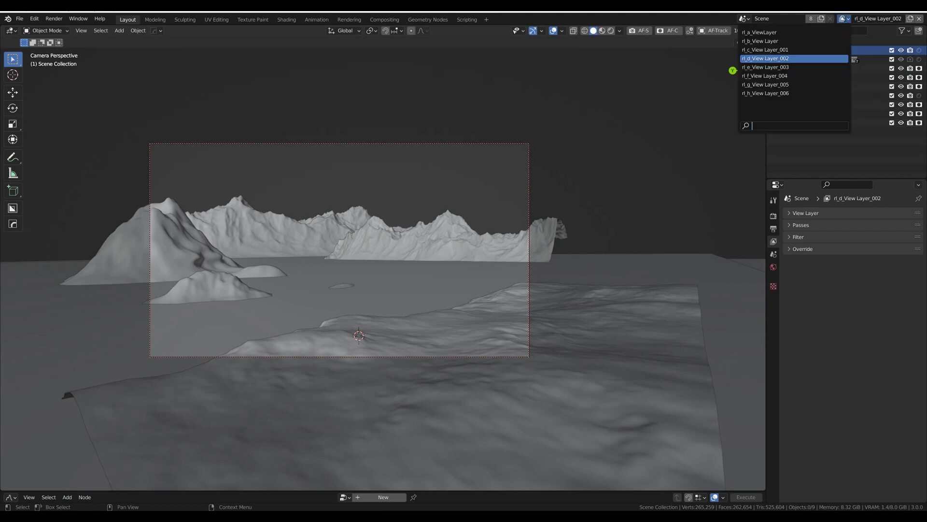
click(805, 67)
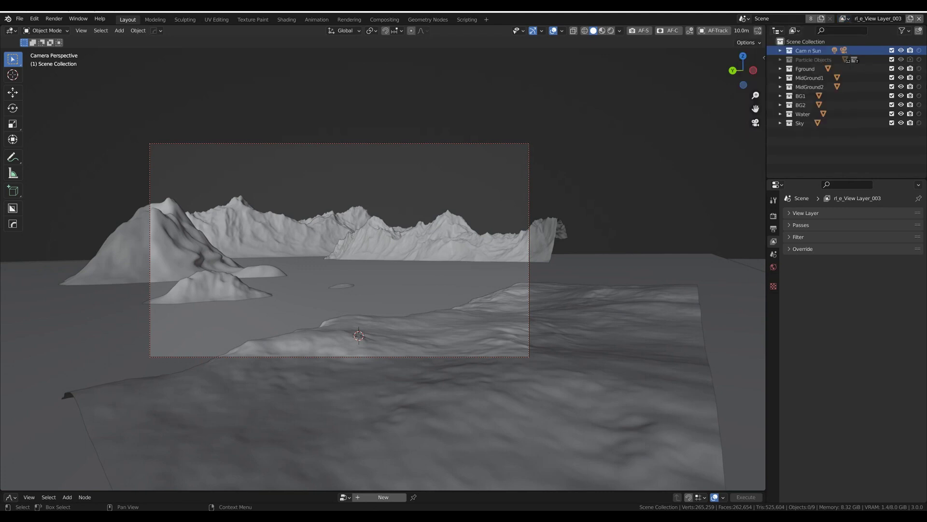
click(920, 68)
click(919, 77)
click(919, 86)
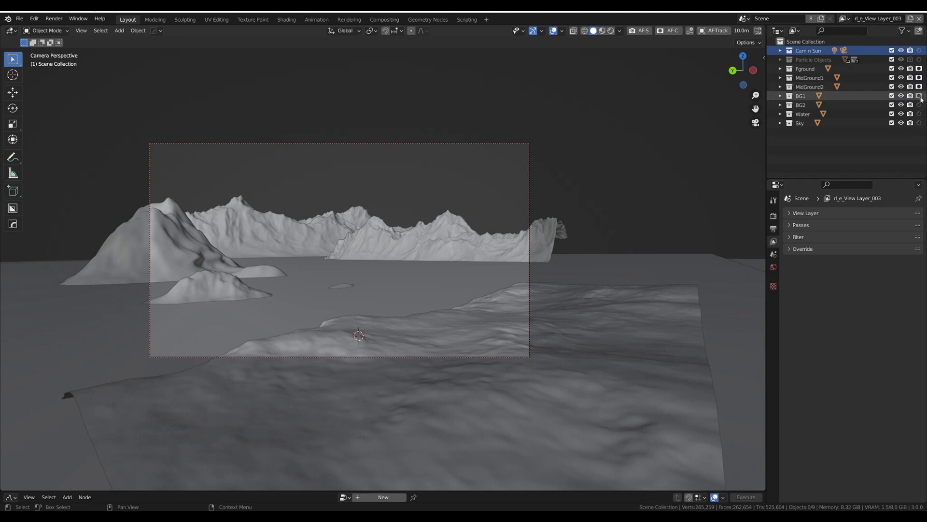
click(919, 95)
click(919, 114)
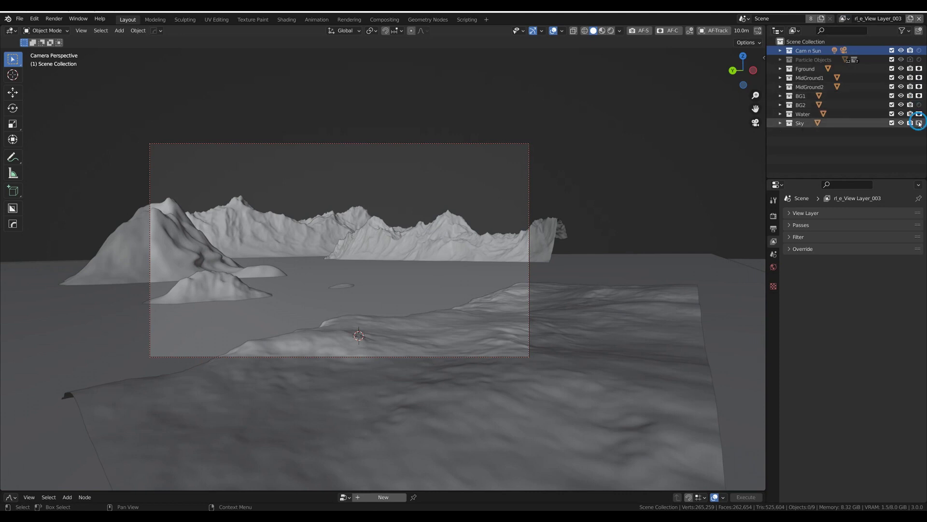
- On rl_f_View Layer_004, hold out Fground, MidGround1, MidGround2, BG1, BG2 and Sky
click(844, 19)
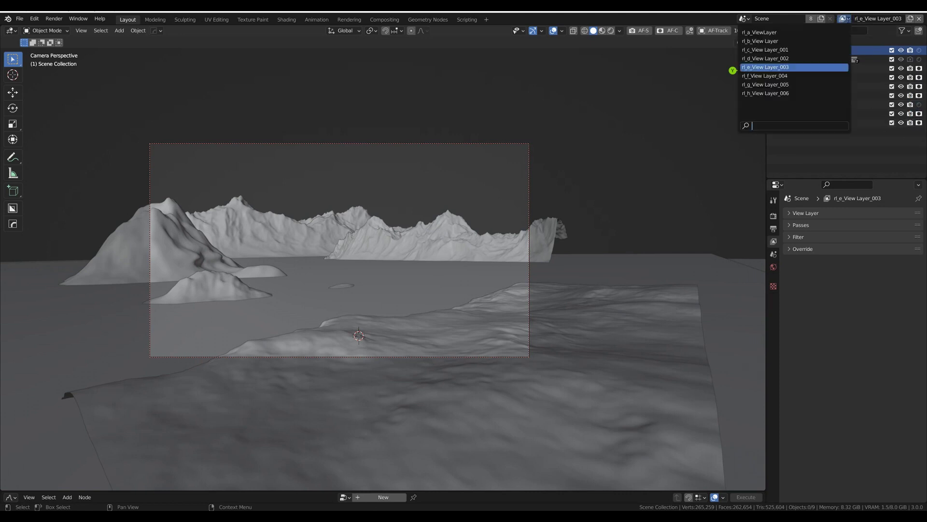
click(817, 76)
click(920, 69)
click(919, 78)
click(919, 87)
click(919, 96)
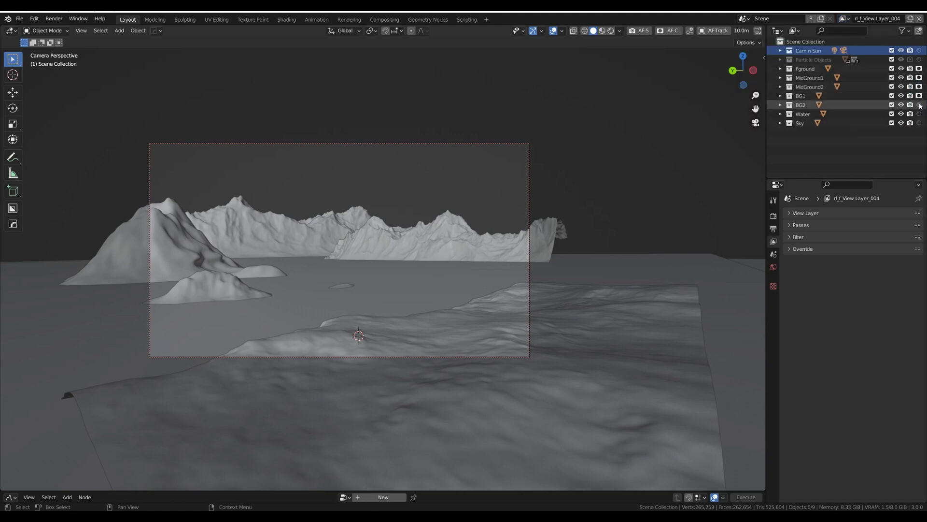
click(919, 105)
click(919, 122)
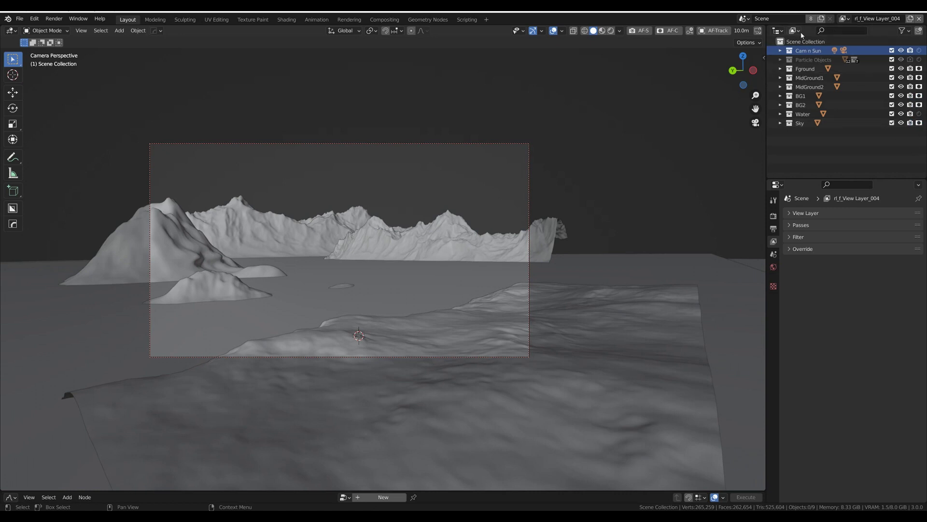
- On rl_g_View Layer_005, hold out MidGround2, BG1, BG2 and Water, then activate rl_h_View Layer_006
click(846, 19)
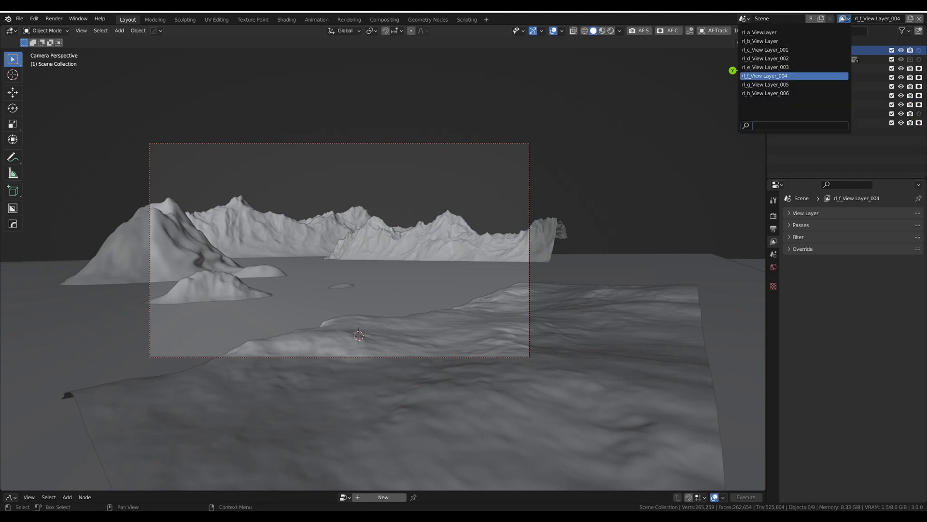
click(806, 84)
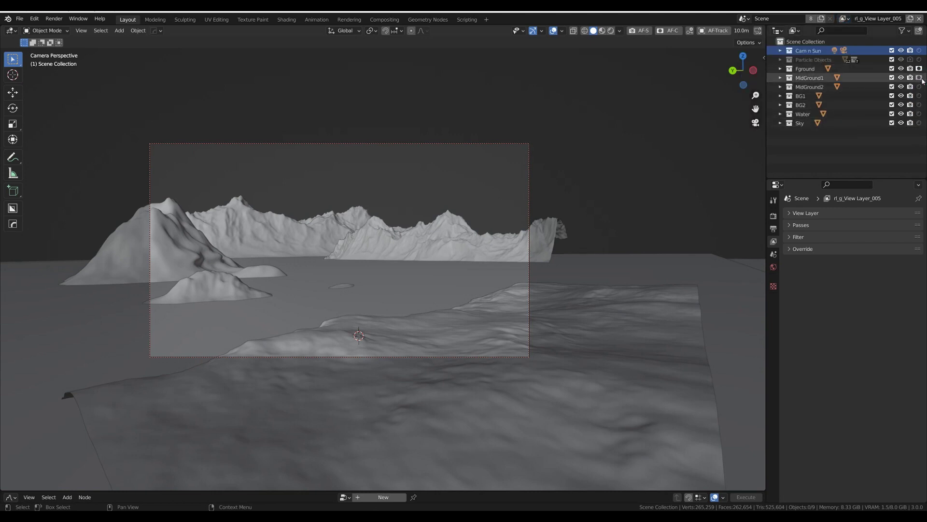
click(919, 86)
click(919, 96)
click(919, 104)
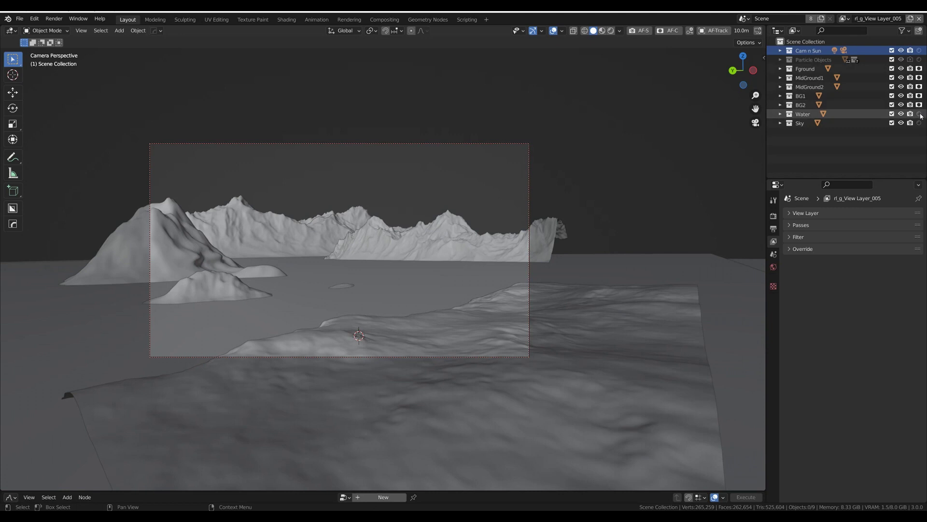
click(919, 114)
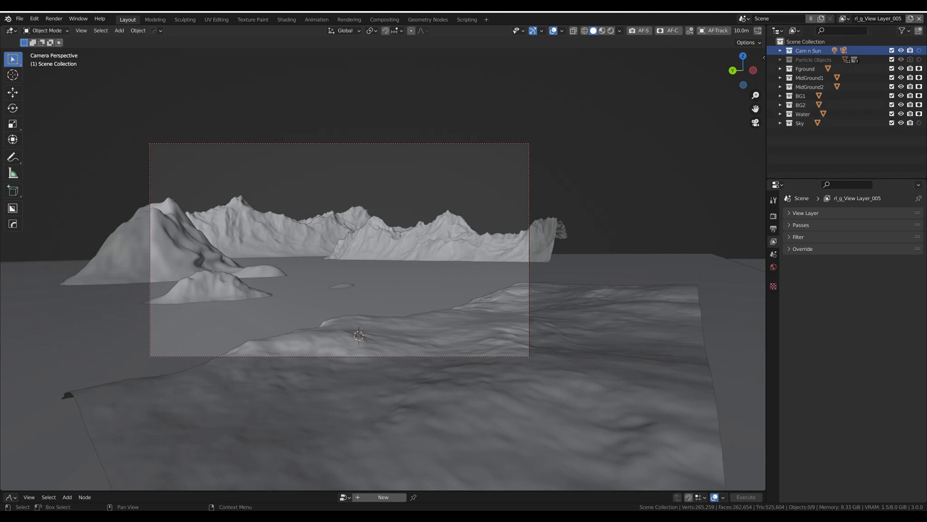
click(846, 21)
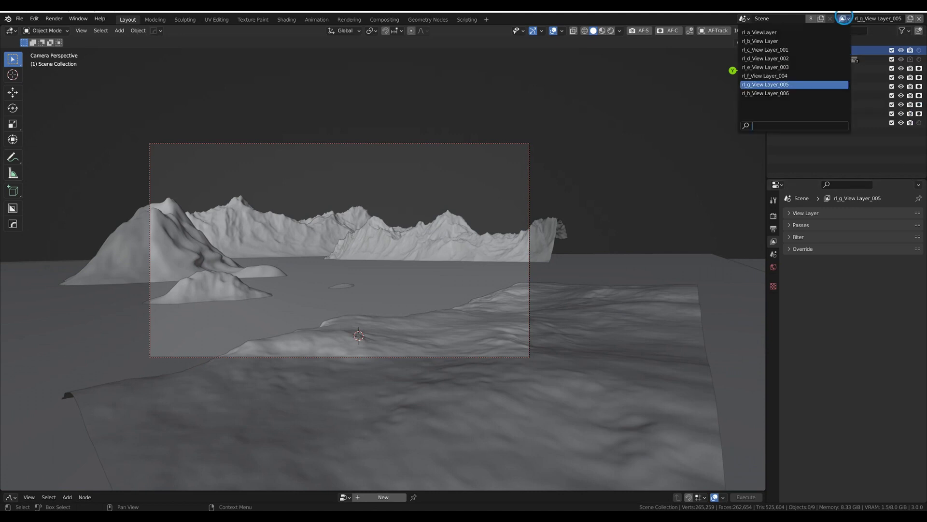
click(792, 93)
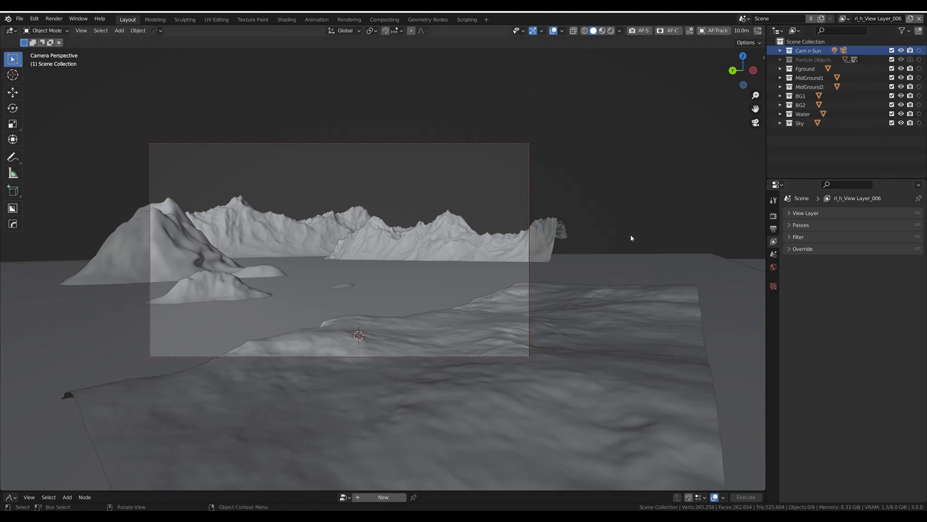
- Set the output Resolution % to 60 and start an F12 render
click(774, 227)
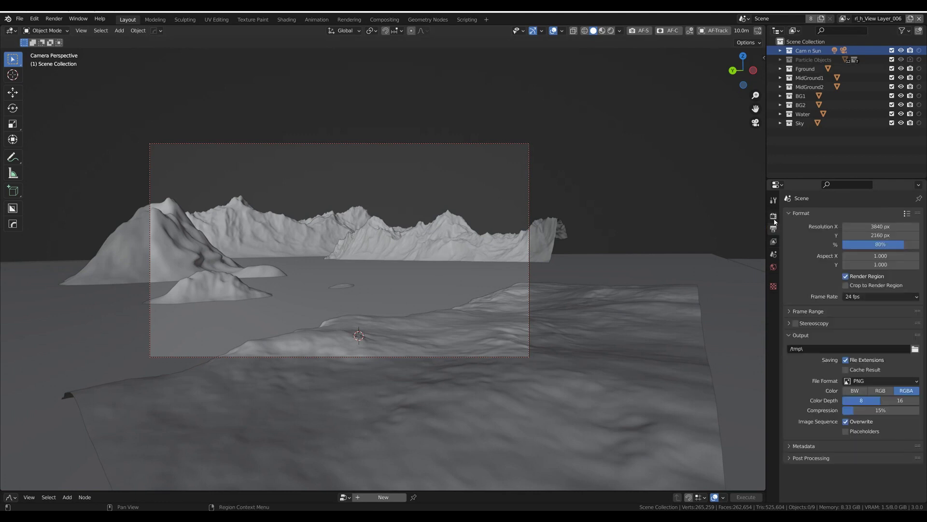
click(896, 243)
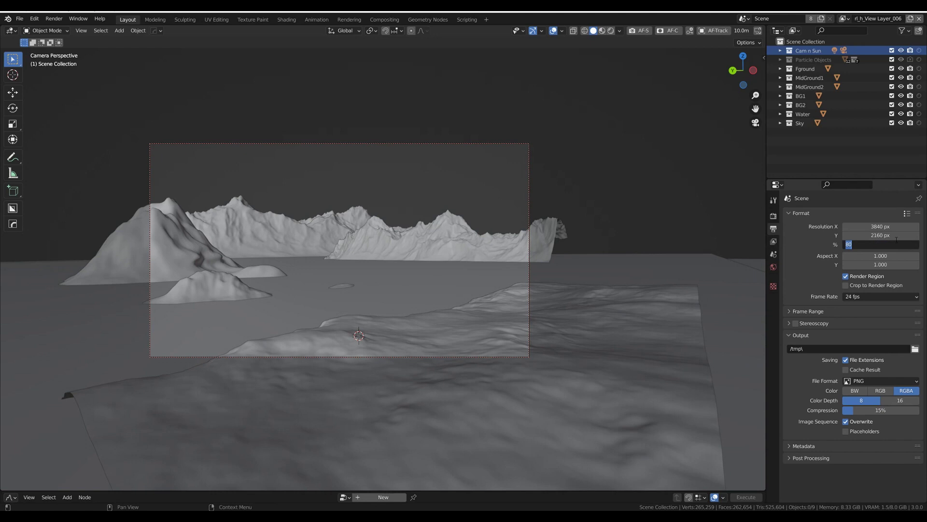
text(60)
key(Return)
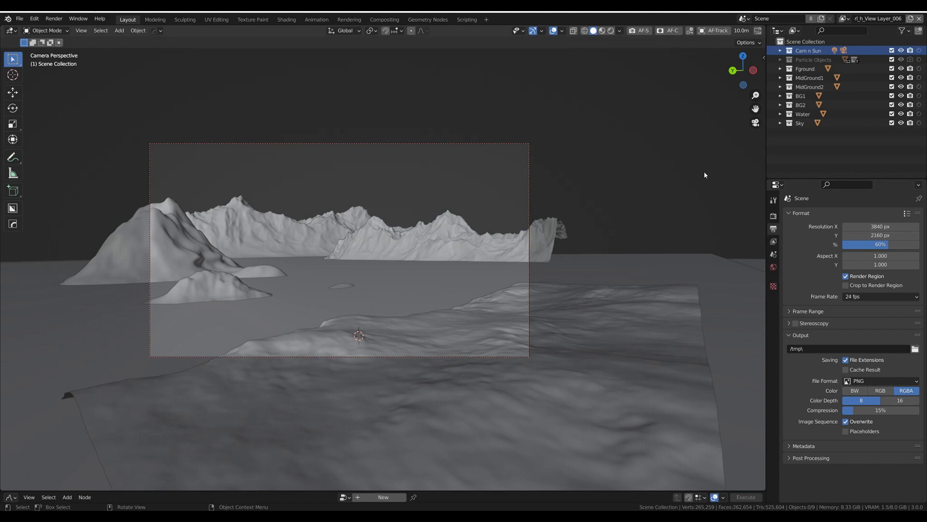
key(F12)
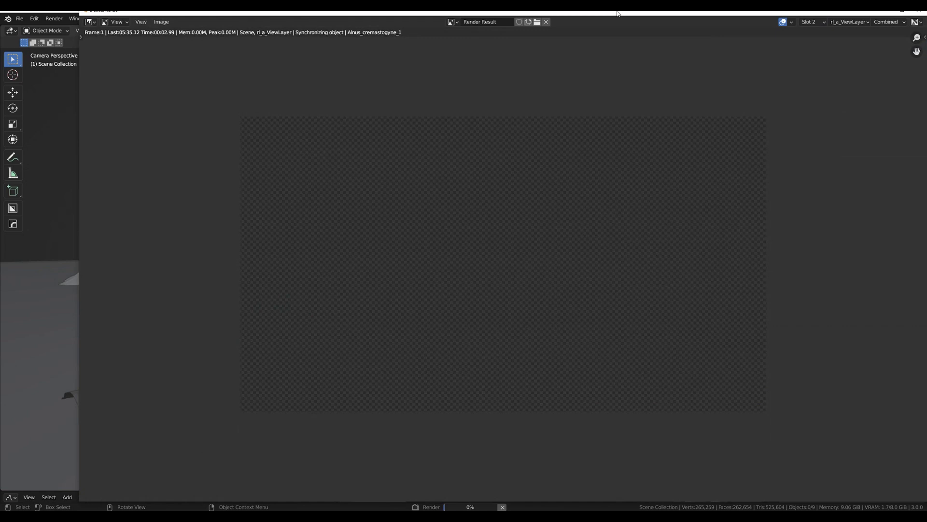
- Move the Render Result window left while the render works through the view layers
drag(615, 12, 572, 11)
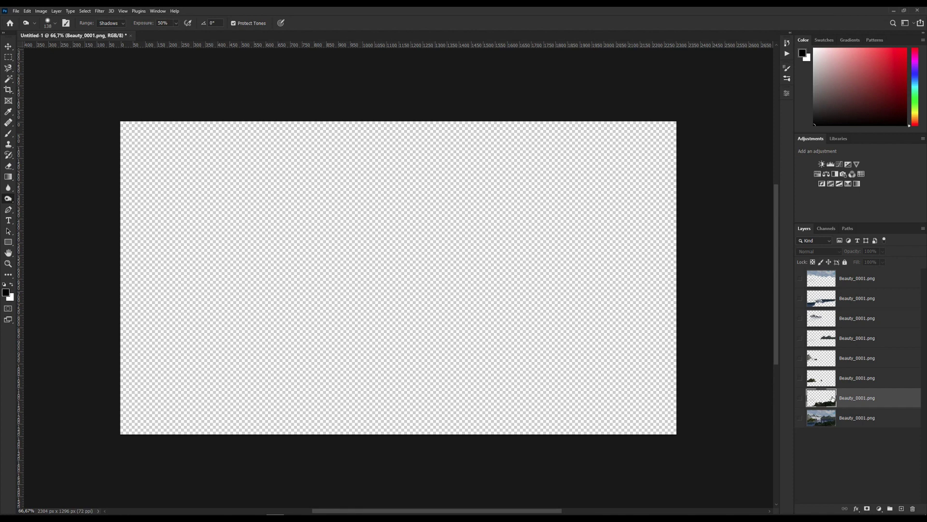
- Make all eight render layers visible, from trees and mountains to water and sky, then select the top layer
click(800, 400)
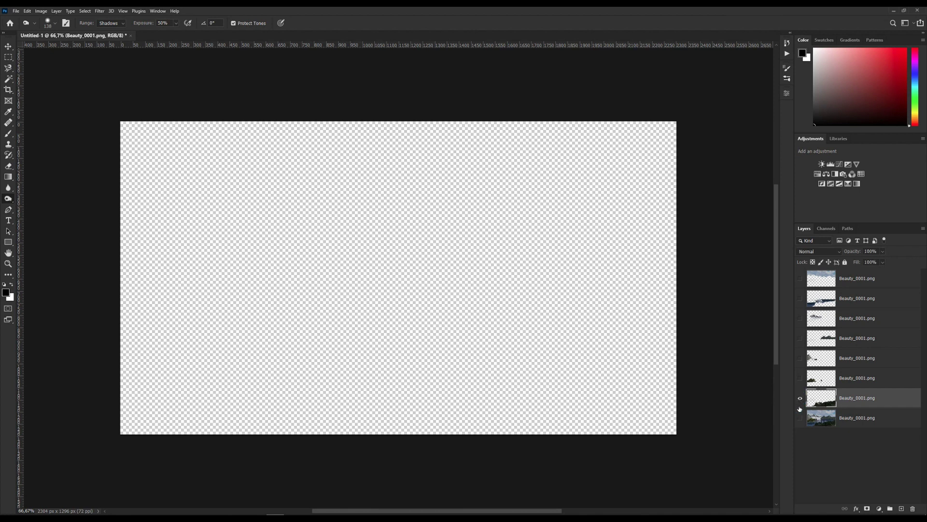
click(800, 379)
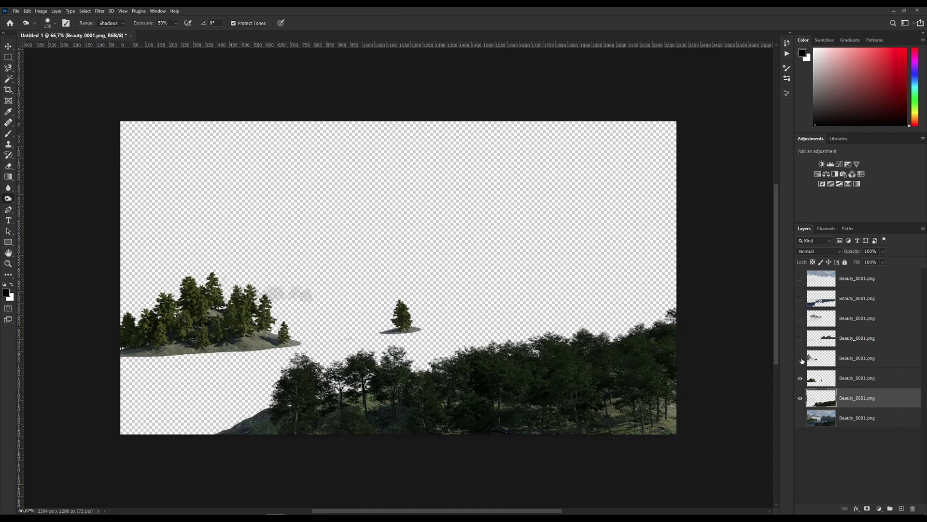
click(800, 359)
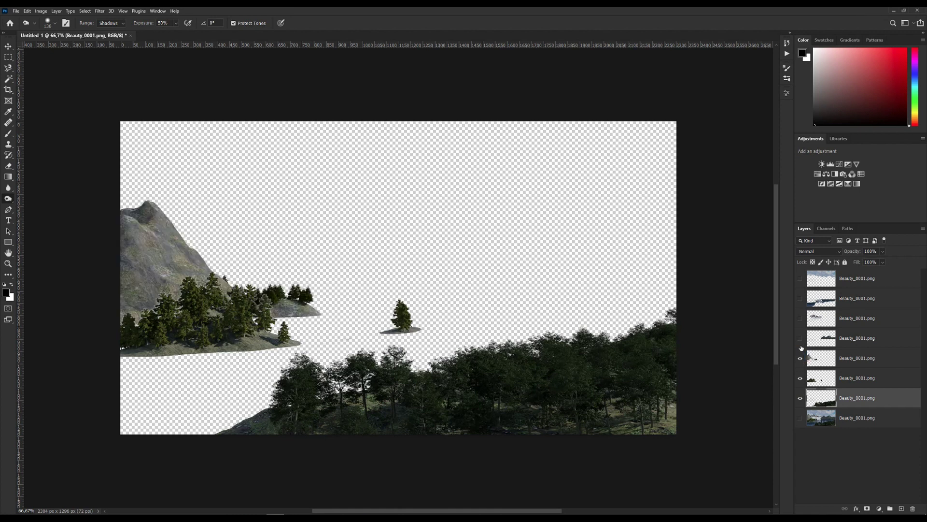
click(800, 339)
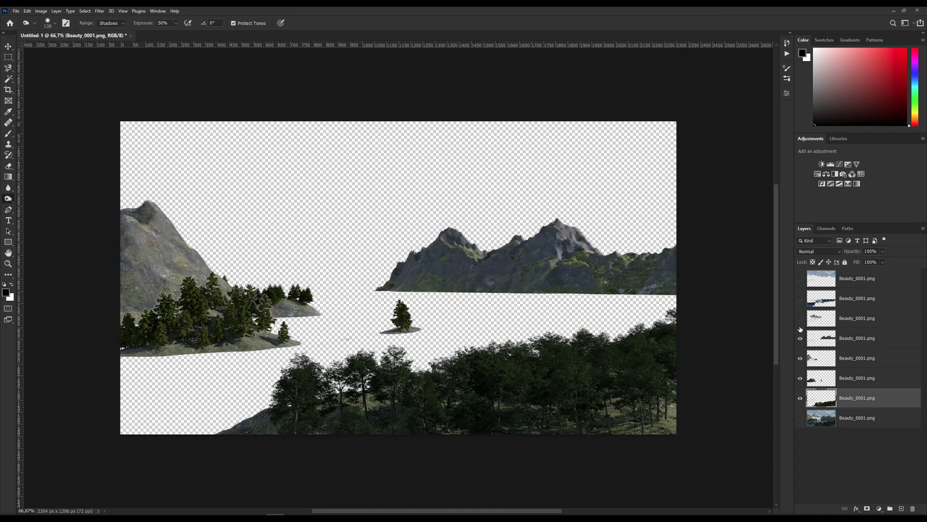
click(800, 318)
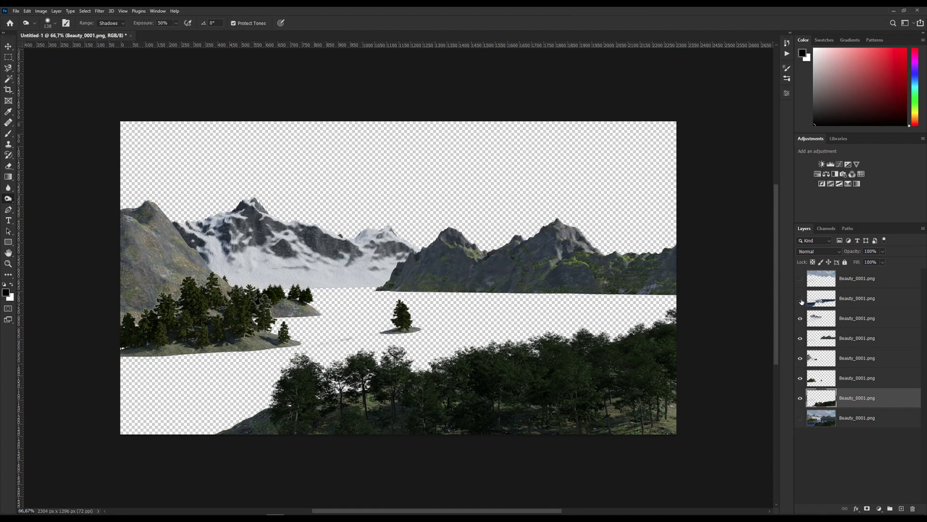
click(800, 299)
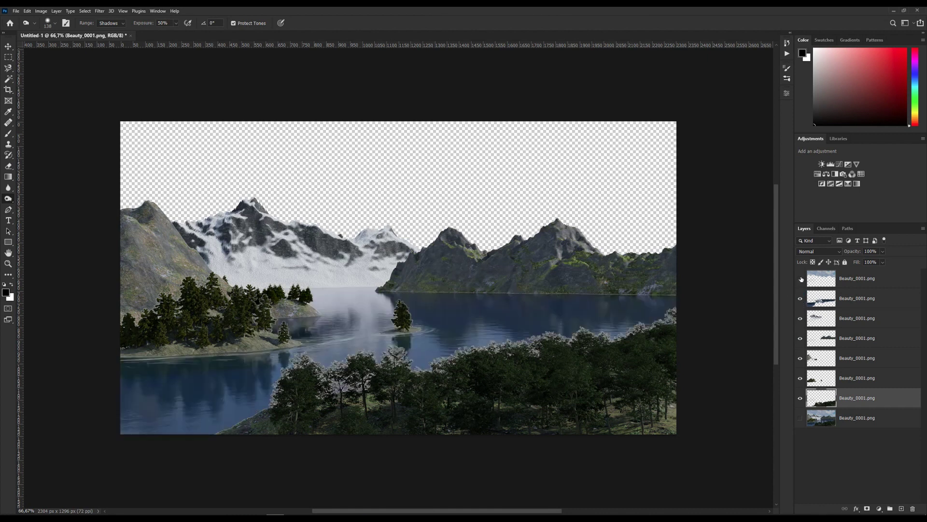
click(800, 279)
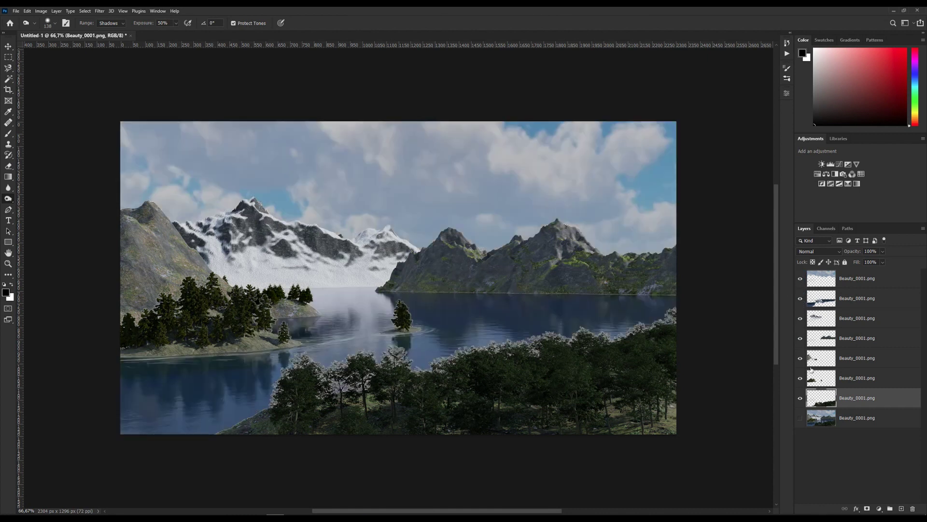
click(800, 418)
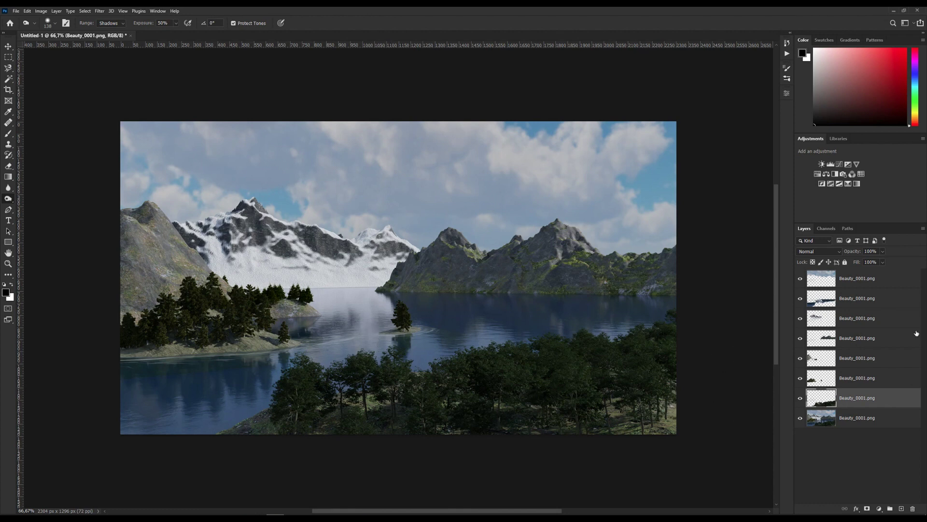
click(860, 283)
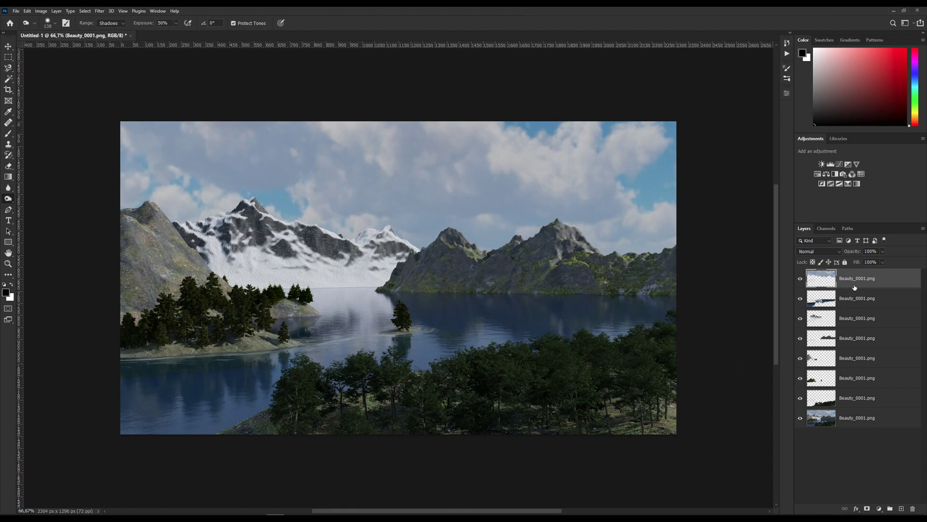
- Add a Curves adjustment layer clipped to the top render layer
click(880, 509)
click(882, 416)
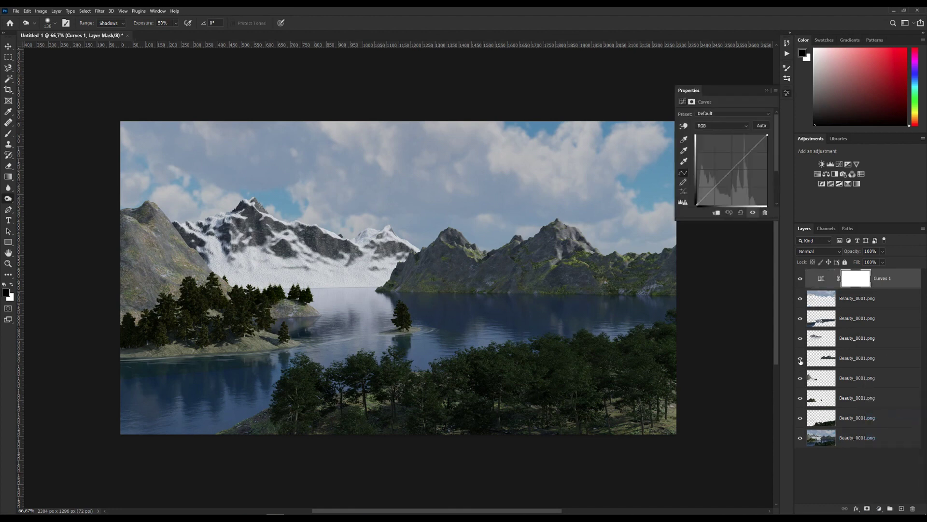
click(716, 213)
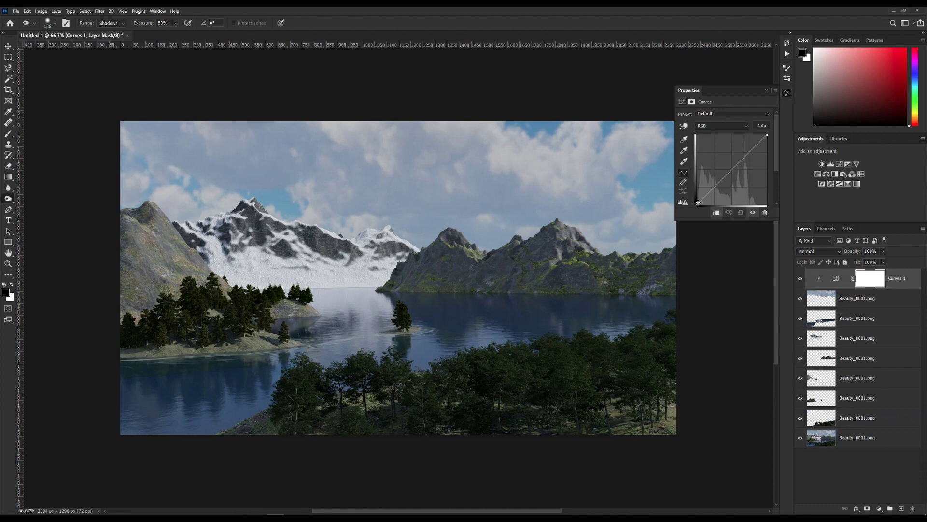
- Reshape the RGB curve to lift shadows, lower highlights and add darker-tone contrast
drag(697, 203, 745, 169)
mouse_move(767, 136)
mouse_down()
mouse_move(767, 155)
mouse_move(767, 142)
mouse_up()
drag(725, 181, 728, 187)
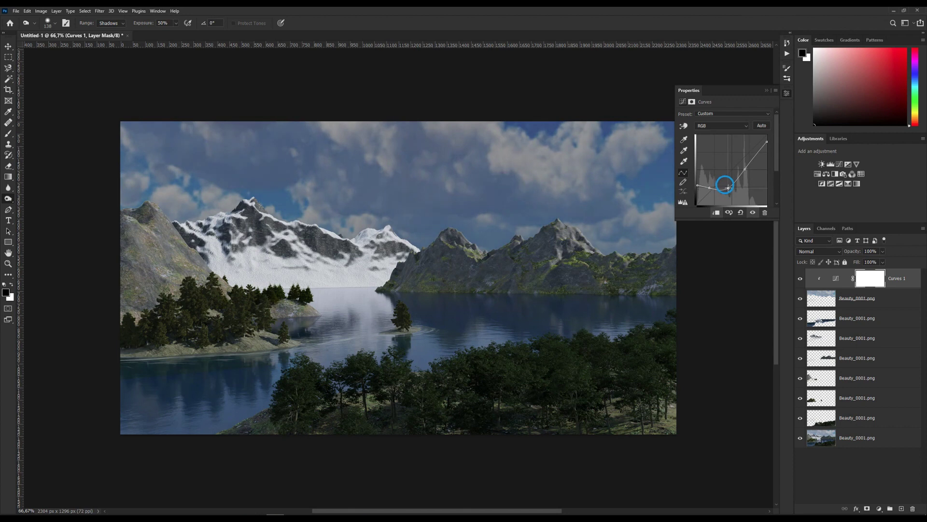